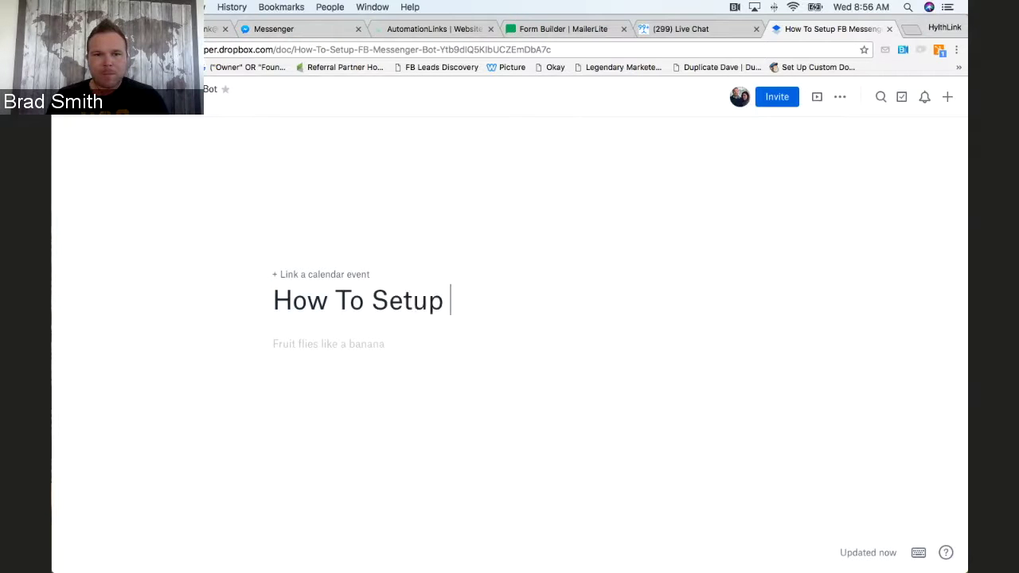
Step: Title the Dropbox Paper document 'How To Setup A FB Messenger Bot'
{"action": "type", "text": "A FB Messe"}
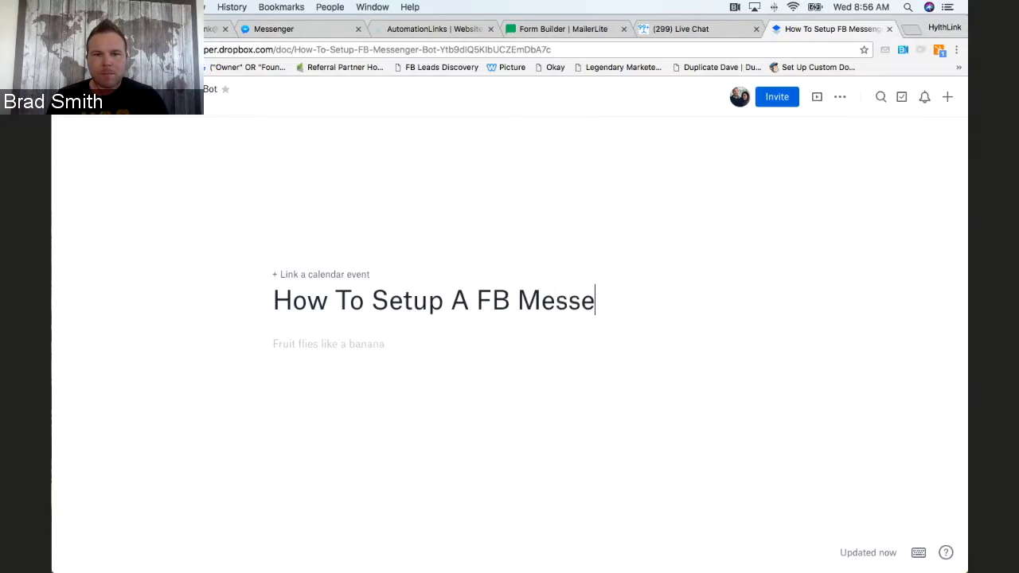
{"action": "type", "text": "nger Bot"}
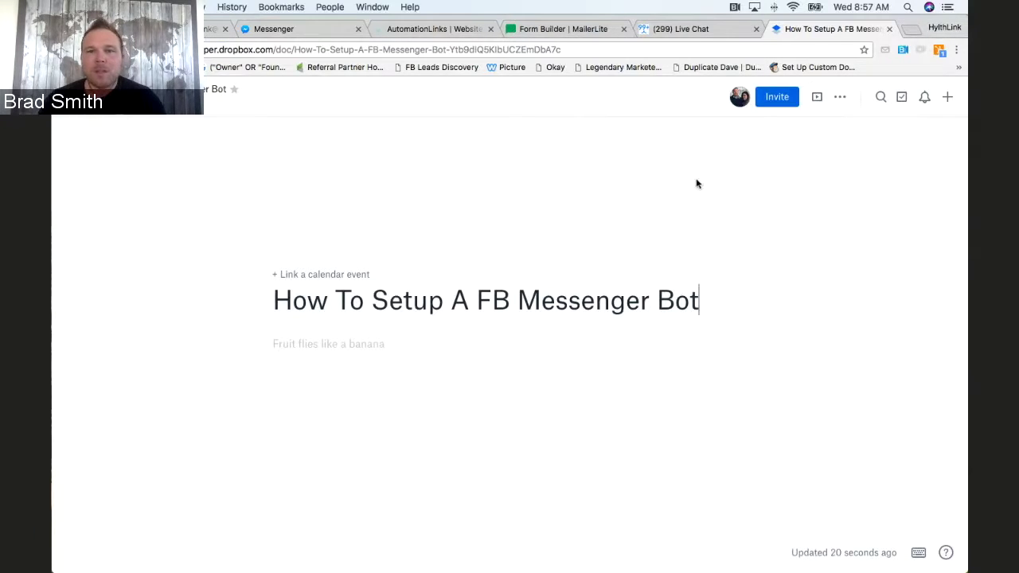
{"action": "left_click", "coordinate": [692, 29]}
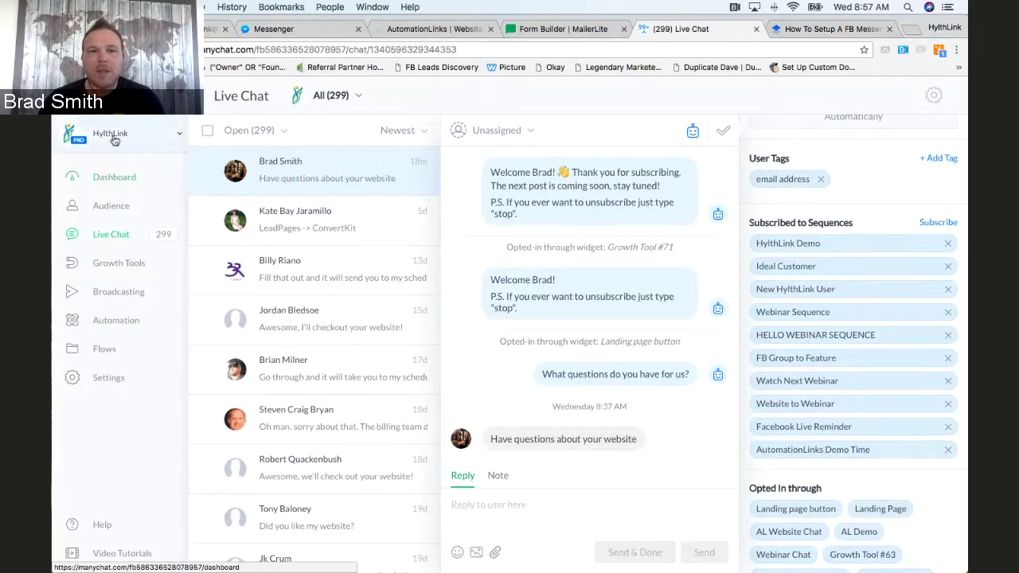
Step: Browse ManyChat's Live Chat, Audience list and Dashboard active subscribers chart
{"action": "left_click", "coordinate": [118, 238]}
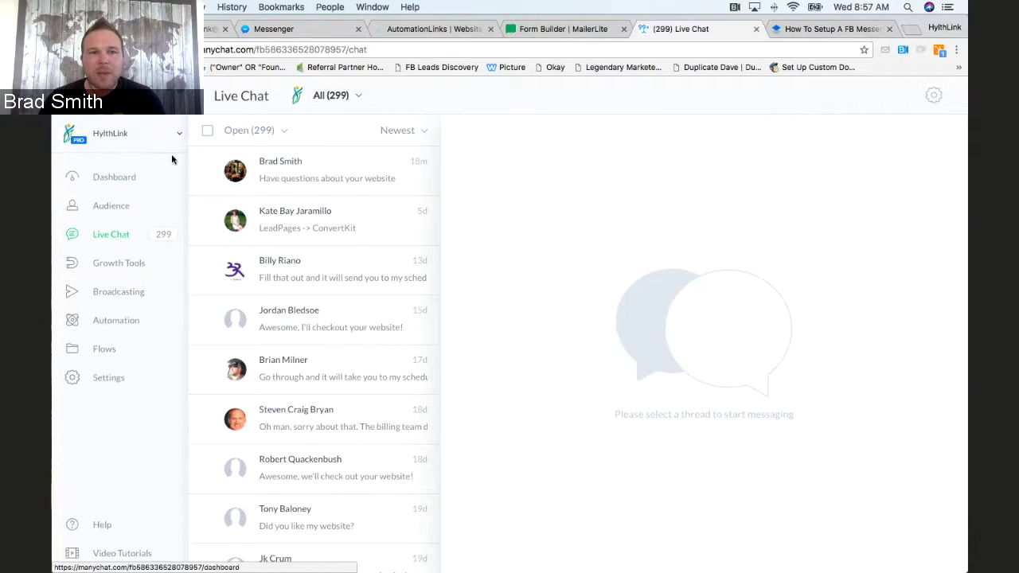
{"action": "left_click", "coordinate": [123, 211]}
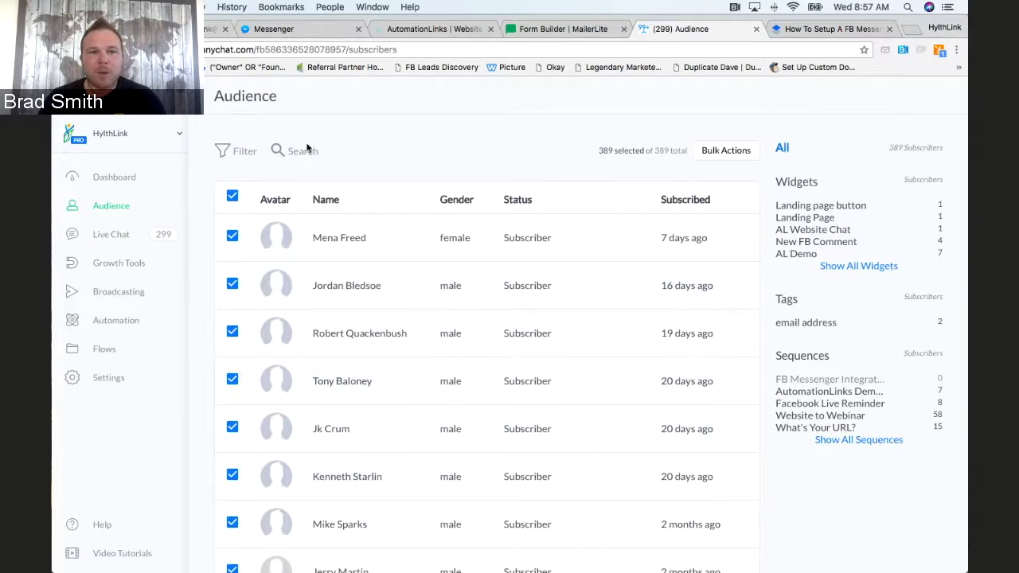
{"action": "left_click", "coordinate": [116, 176]}
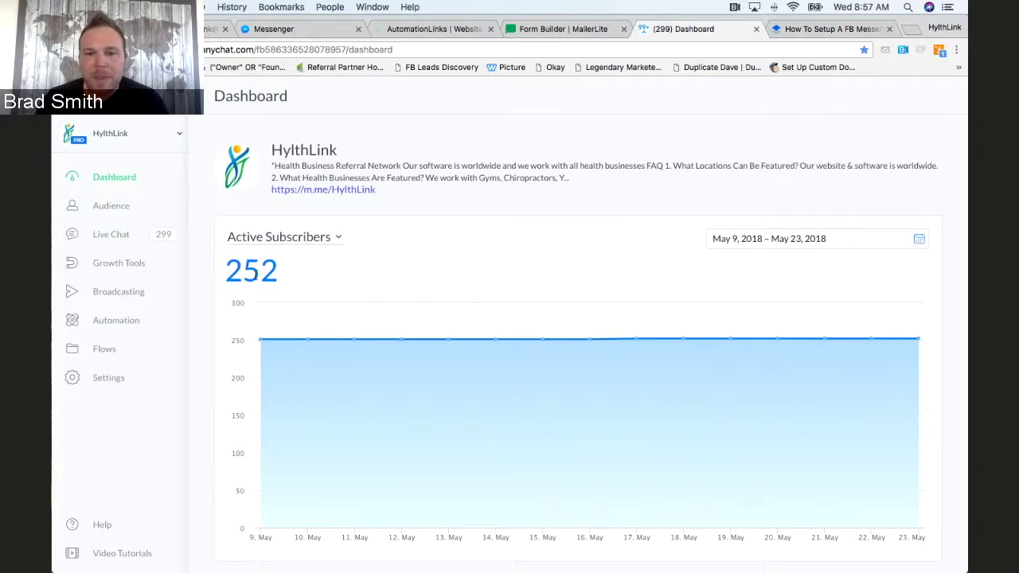
{"action": "scroll", "coordinate": [295, 284], "scroll_direction": "down", "scroll_amount": 2}
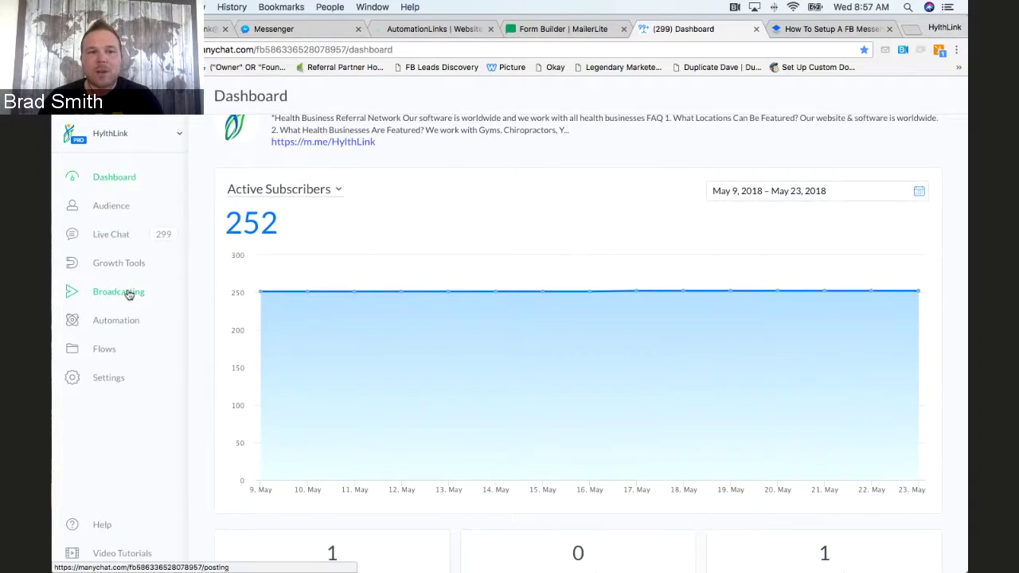
{"action": "left_click", "coordinate": [127, 293]}
Step: Review the Broadcasts drafts, scheduled and sent history, and dismiss the disk-space warning
{"action": "scroll", "coordinate": [550, 389], "scroll_direction": "down", "scroll_amount": 3}
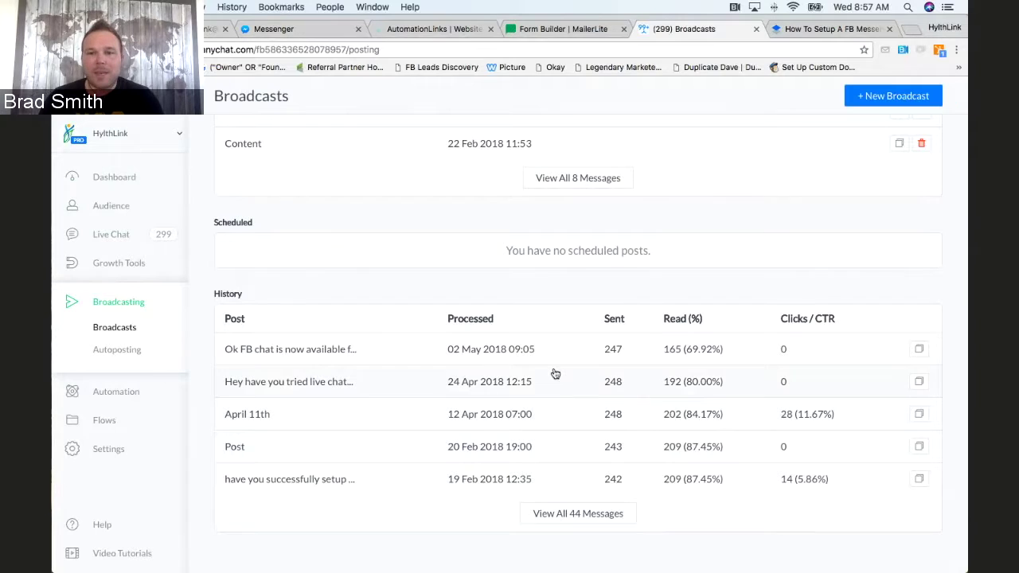
{"action": "scroll", "coordinate": [565, 370], "scroll_direction": "up", "scroll_amount": 1}
{"action": "scroll", "coordinate": [578, 370], "scroll_direction": "up", "scroll_amount": 5}
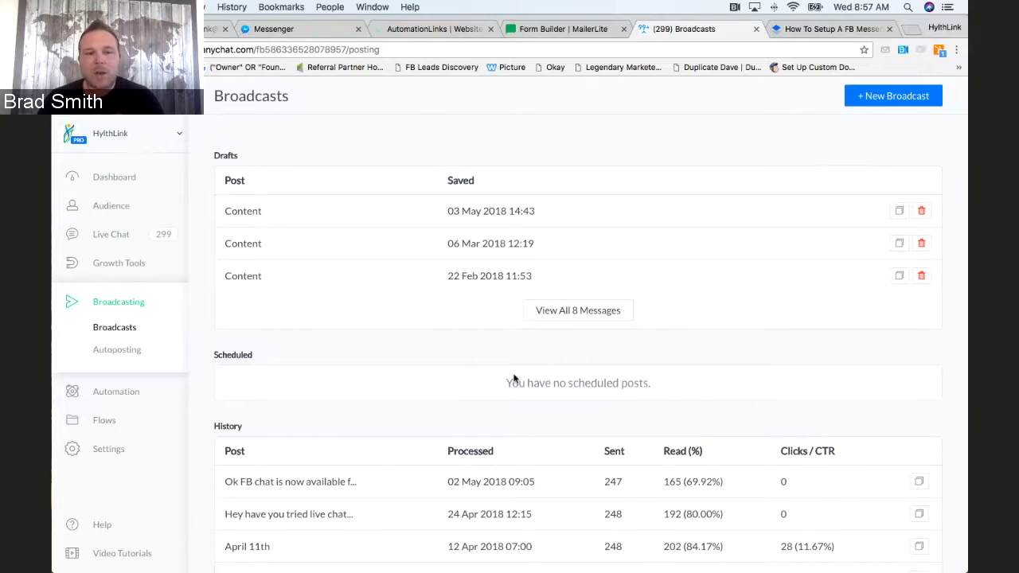
{"action": "scroll", "coordinate": [513, 378], "scroll_direction": "down", "scroll_amount": 5}
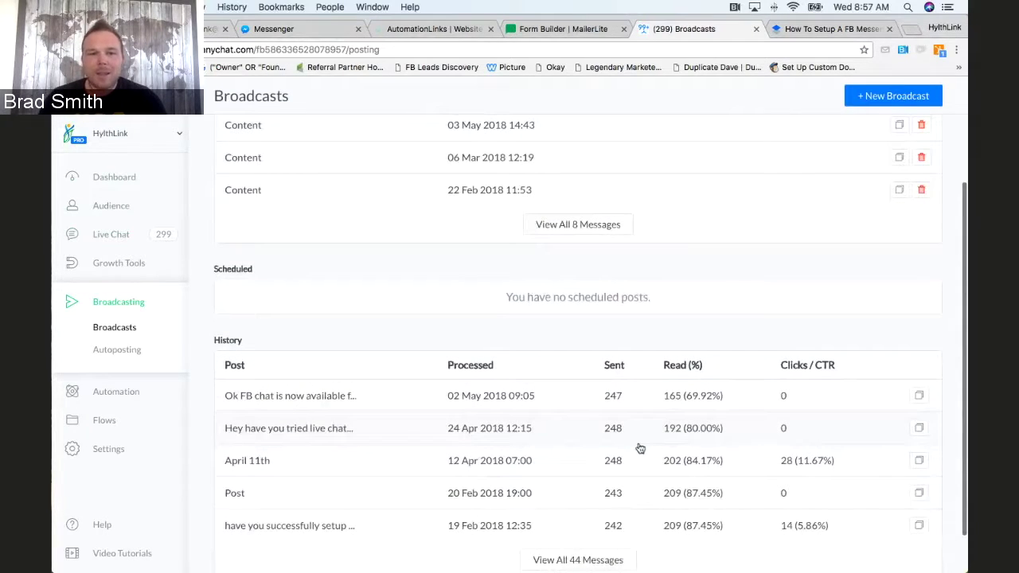
{"action": "scroll", "coordinate": [587, 390], "scroll_direction": "up", "scroll_amount": 4}
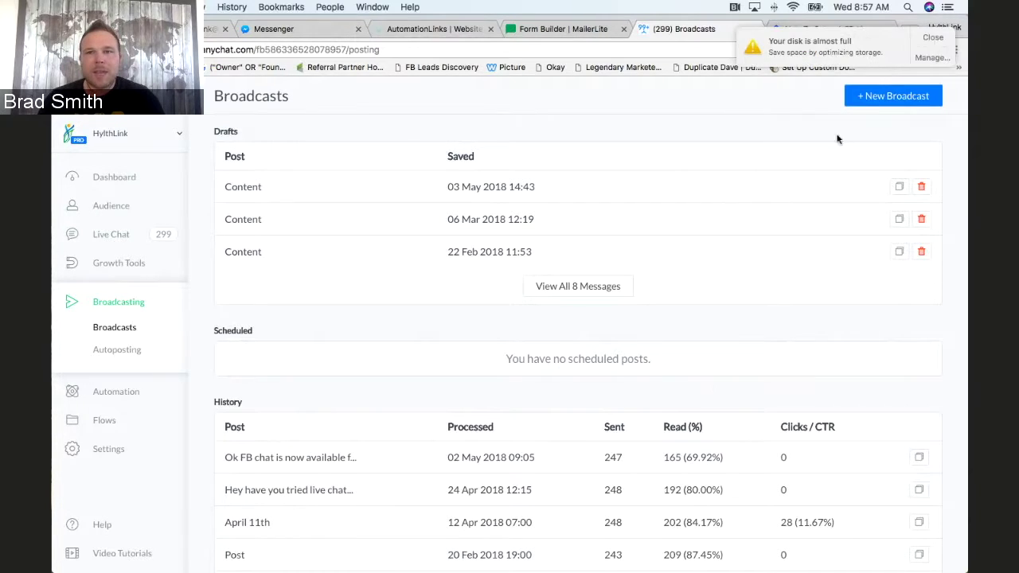
{"action": "left_click", "coordinate": [931, 39]}
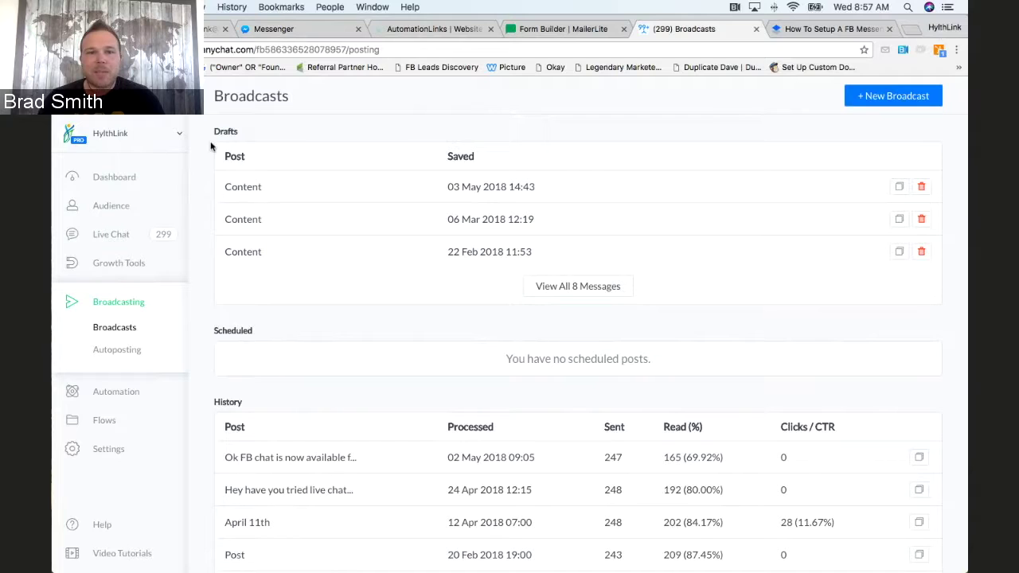
Step: Review the Growth Tools list and open the Landing page button tool
{"action": "left_click", "coordinate": [113, 269]}
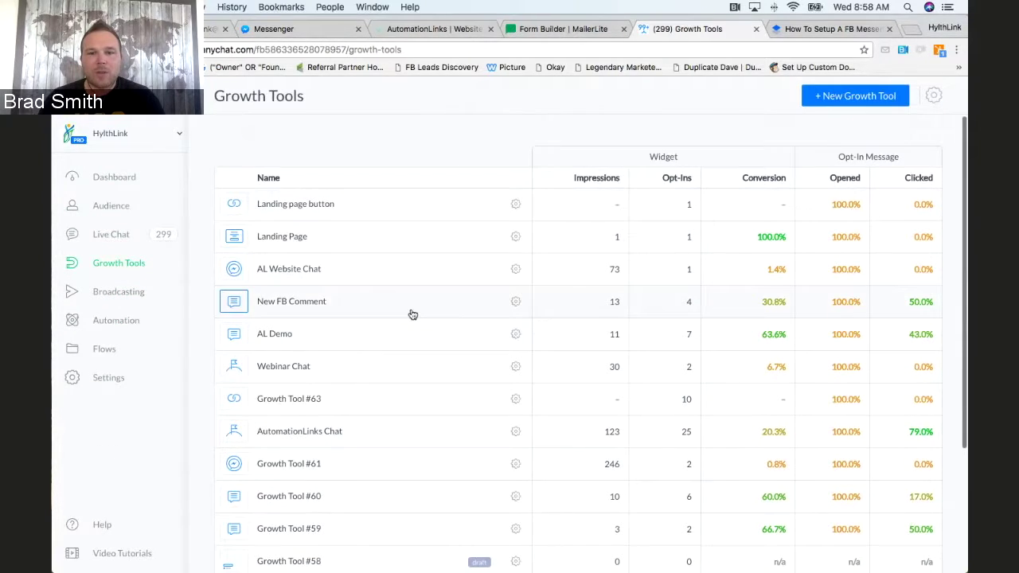
{"action": "scroll", "coordinate": [412, 314], "scroll_direction": "down", "scroll_amount": 1}
{"action": "scroll", "coordinate": [413, 314], "scroll_direction": "up", "scroll_amount": 1}
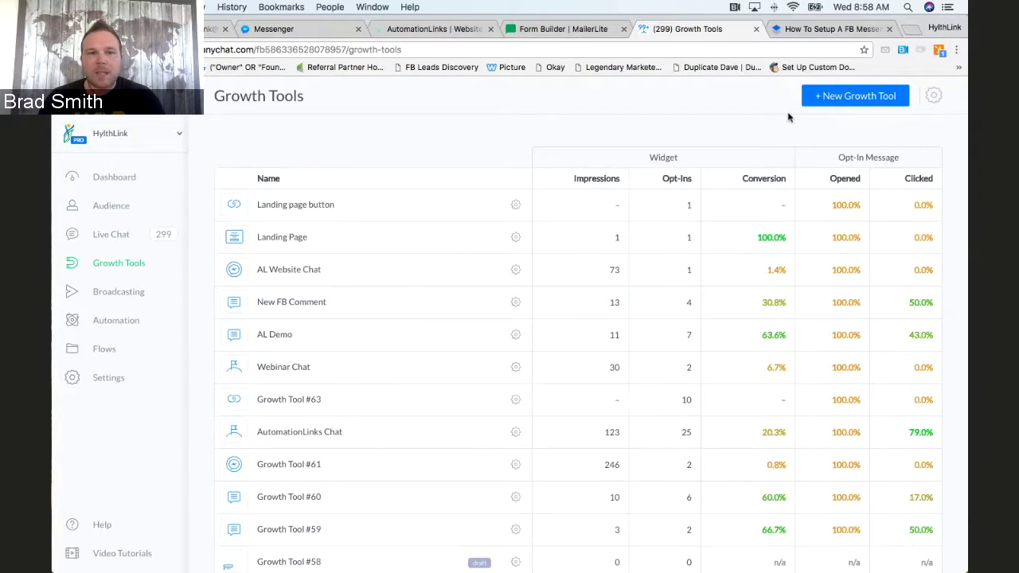
{"action": "left_click", "coordinate": [298, 205]}
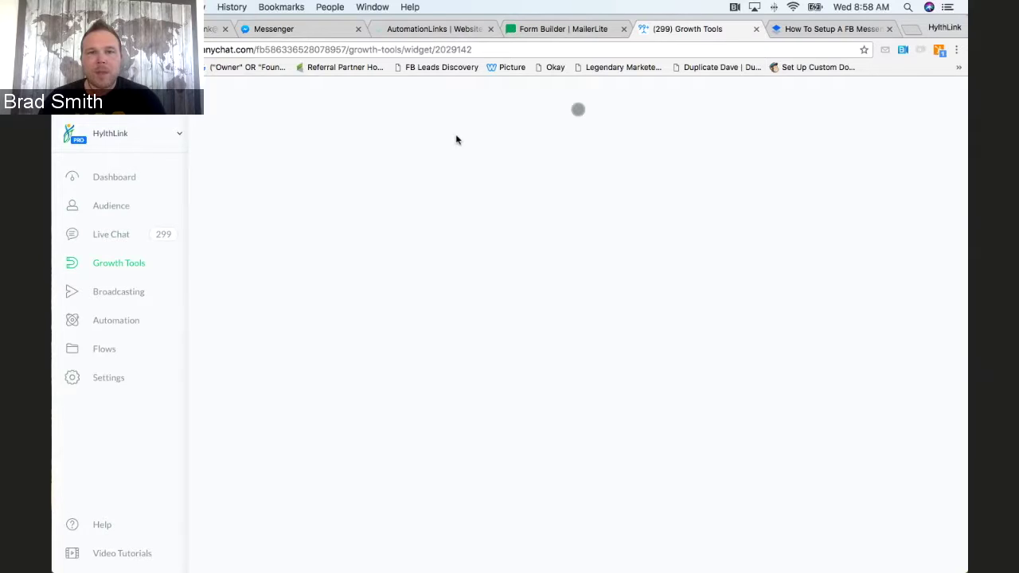
{"action": "key", "text": "ctrl+shift+Tab"}
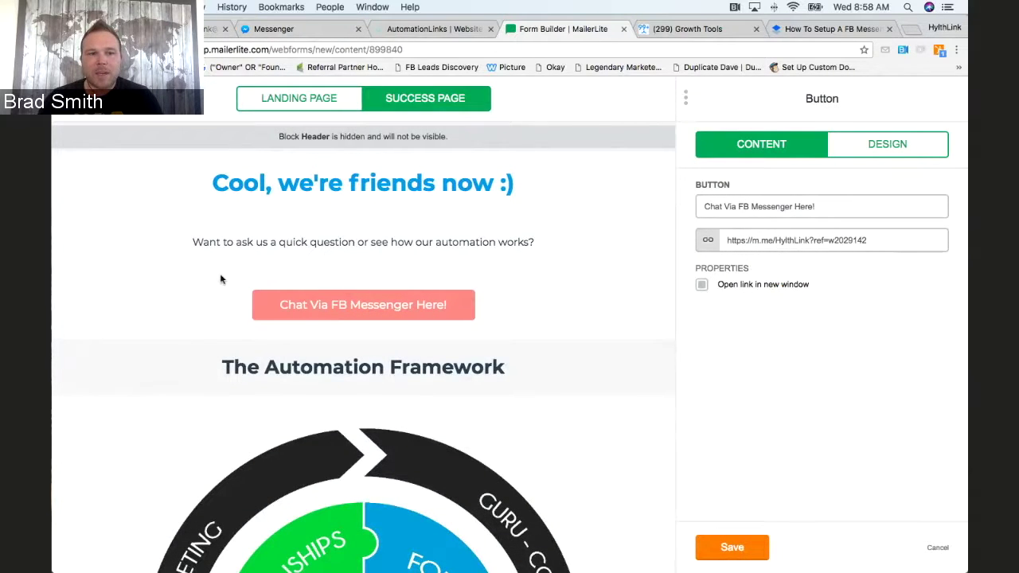
Step: Circle MailerLite's 'Chat Via FB Messenger Here!' button and its Messenger link address
{"action": "mouse_move", "coordinate": [269, 275]}
{"action": "left_mouse_down"}
{"action": "mouse_move", "coordinate": [458, 312]}
{"action": "mouse_move", "coordinate": [255, 273]}
{"action": "left_mouse_up"}
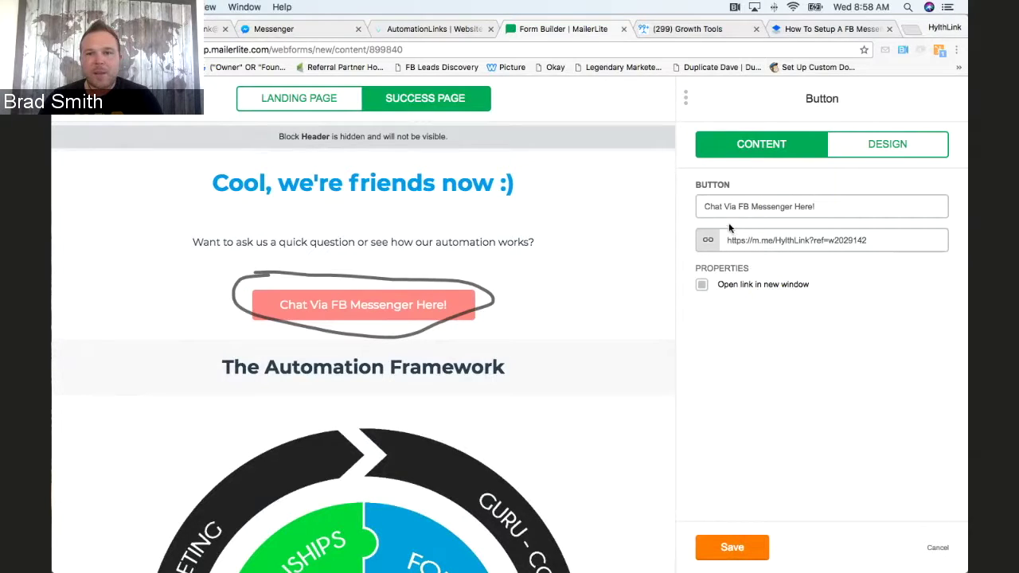
{"action": "left_click_drag", "start_coordinate": [728, 225], "coordinate": [875, 231]}
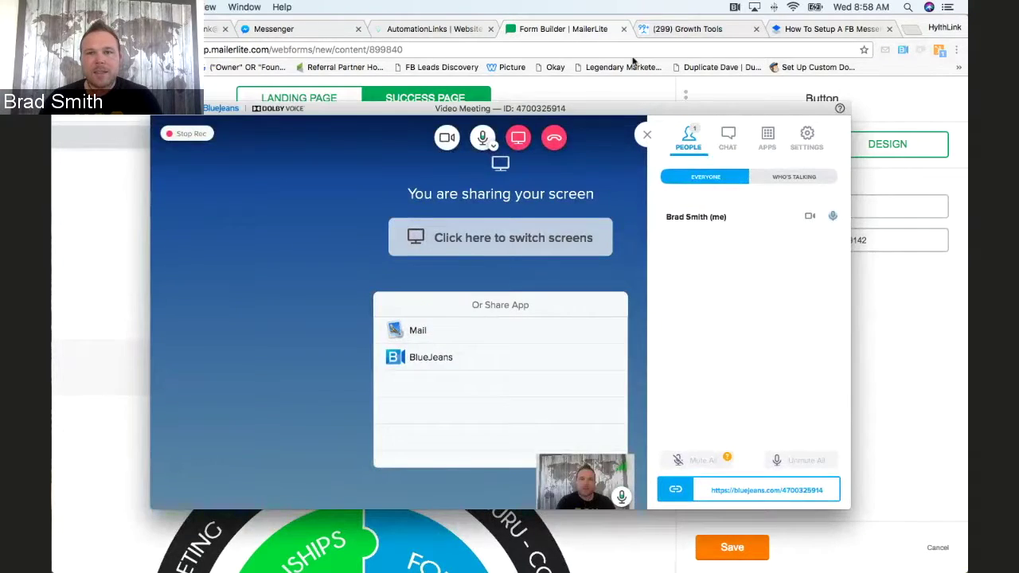
{"action": "left_click", "coordinate": [685, 29]}
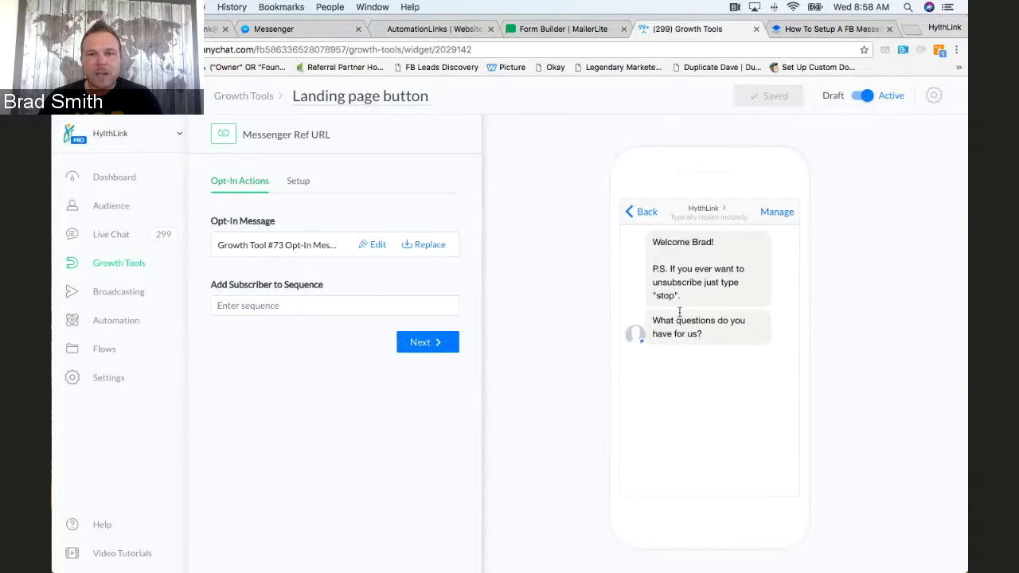
Step: View the opt-in message, then copy the Landing page button's Messenger ref URL from Setup
{"action": "left_click", "coordinate": [375, 245]}
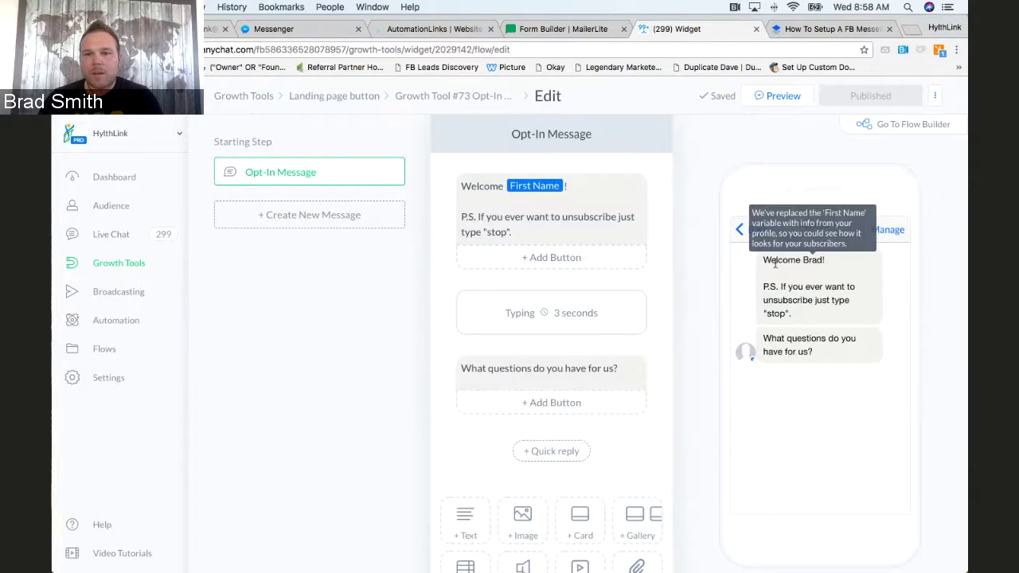
{"action": "left_click", "coordinate": [366, 98]}
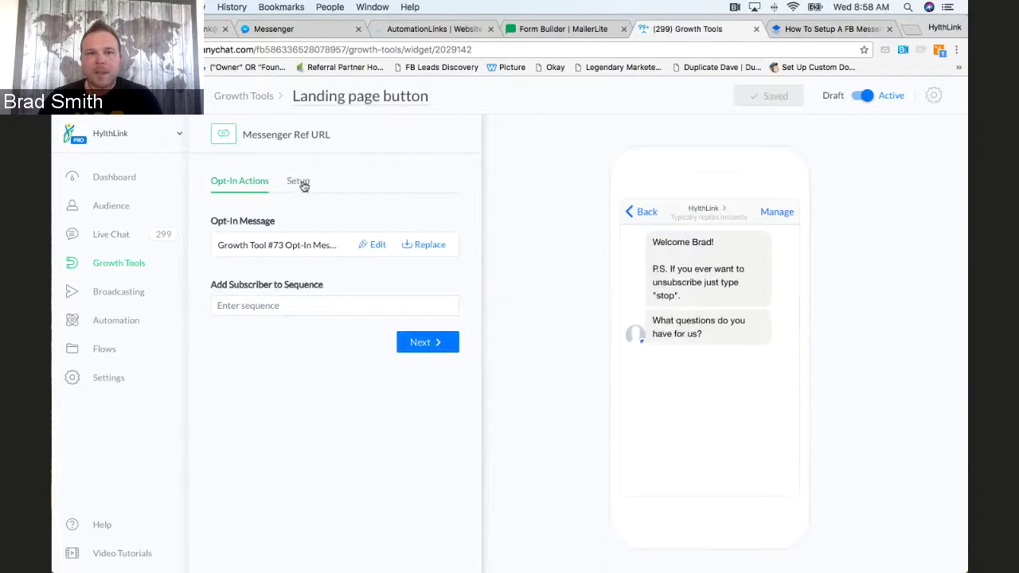
{"action": "left_click", "coordinate": [298, 182]}
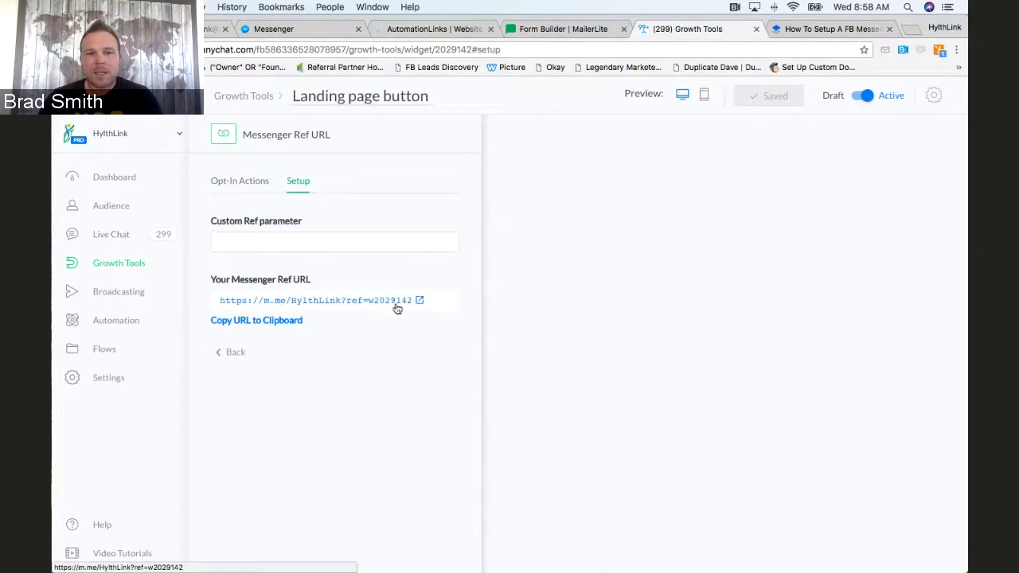
{"action": "right_click", "coordinate": [349, 300]}
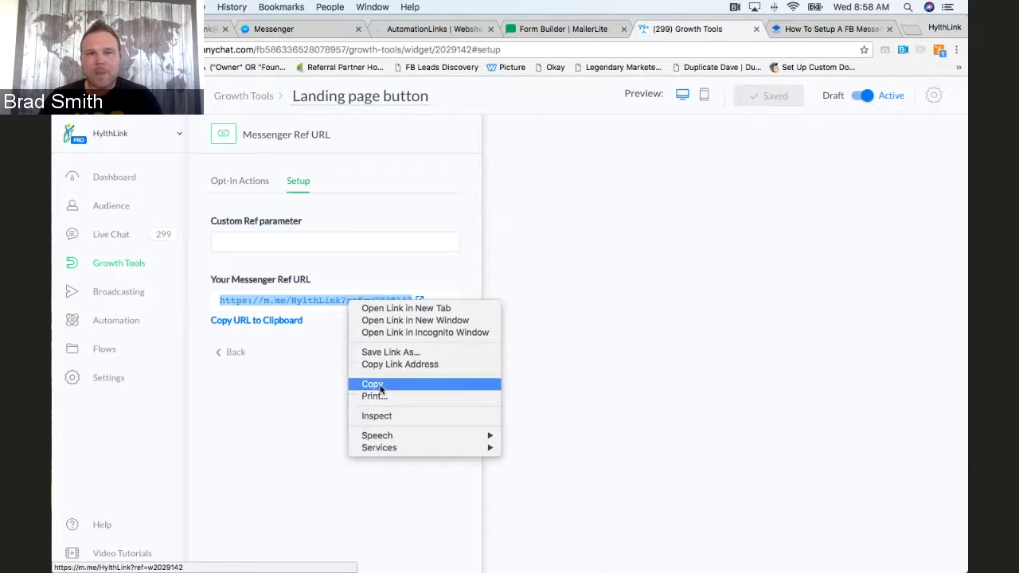
{"action": "left_click", "coordinate": [379, 386]}
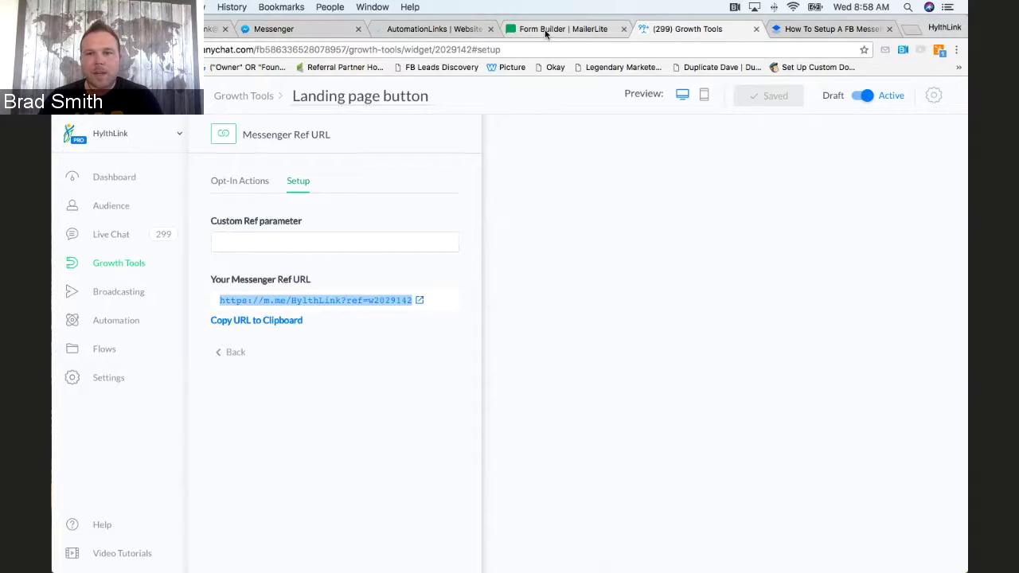
{"action": "left_click", "coordinate": [545, 32]}
Step: Confirm the MailerLite chat button's link matches the copied Messenger ref URL
{"action": "left_click", "coordinate": [852, 240]}
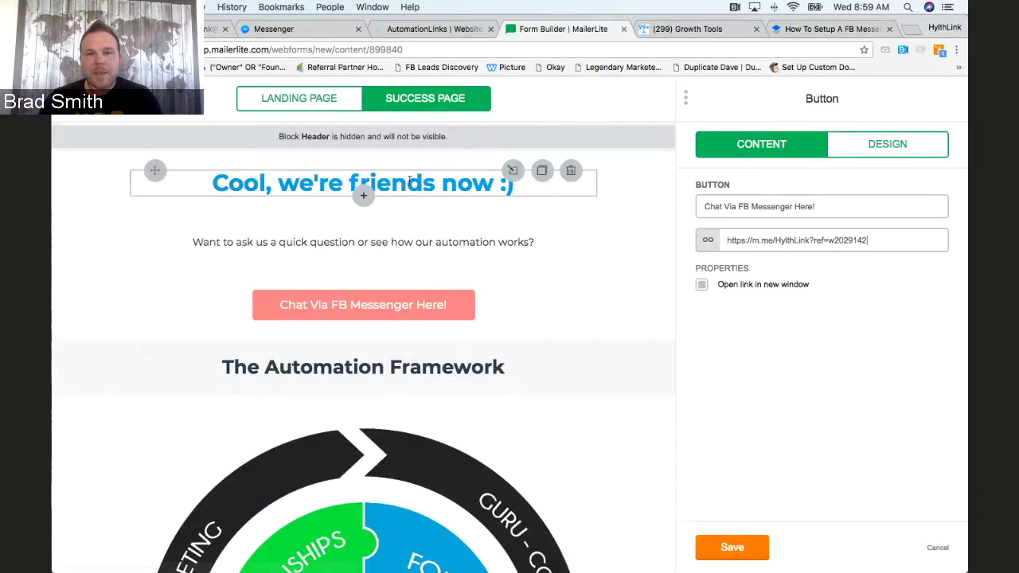
{"action": "mouse_move", "coordinate": [363, 305]}
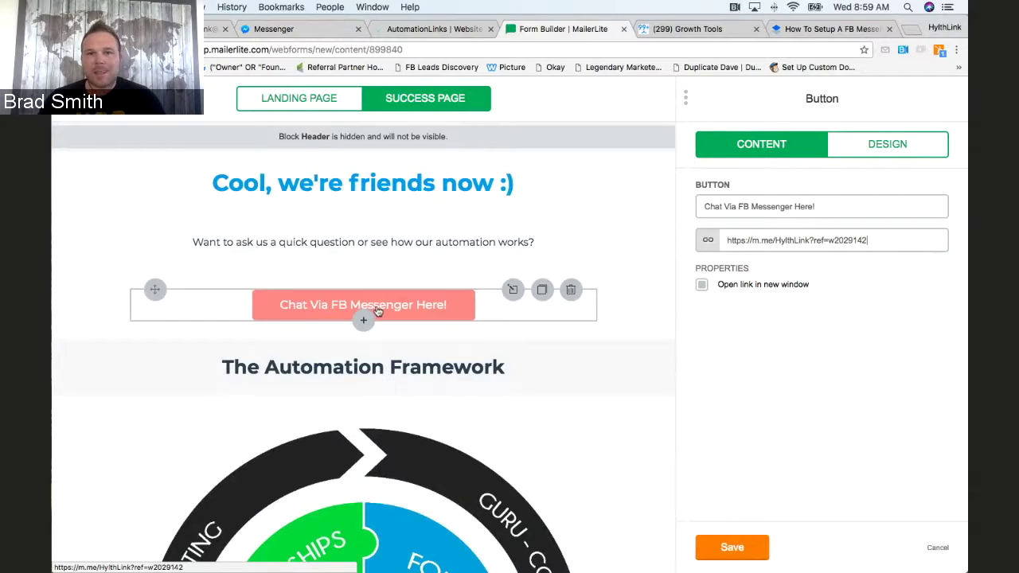
{"action": "left_click", "coordinate": [442, 32]}
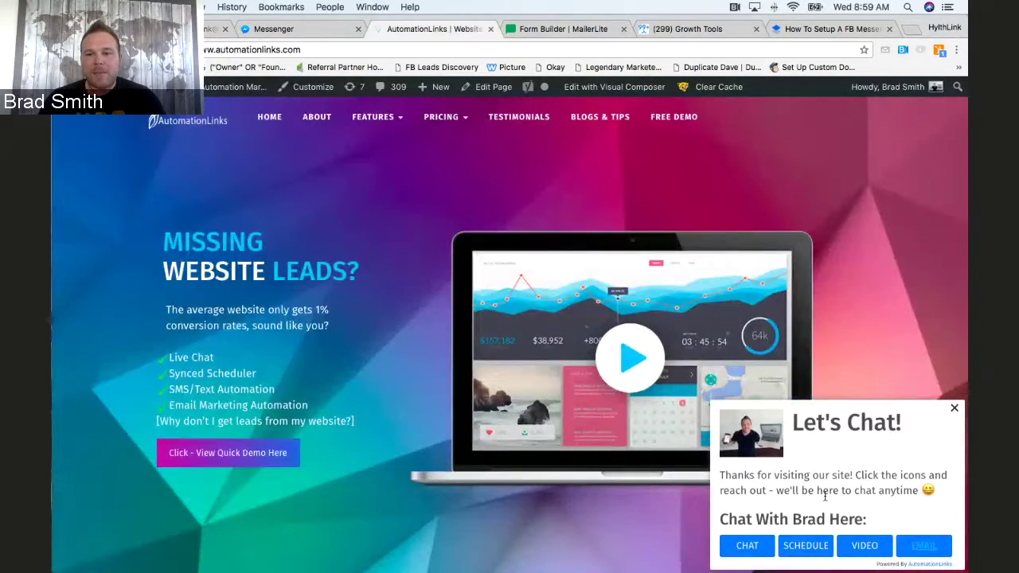
Step: Submit the AutomationLinks contact form with the question 'I need help'
{"action": "left_click", "coordinate": [923, 546]}
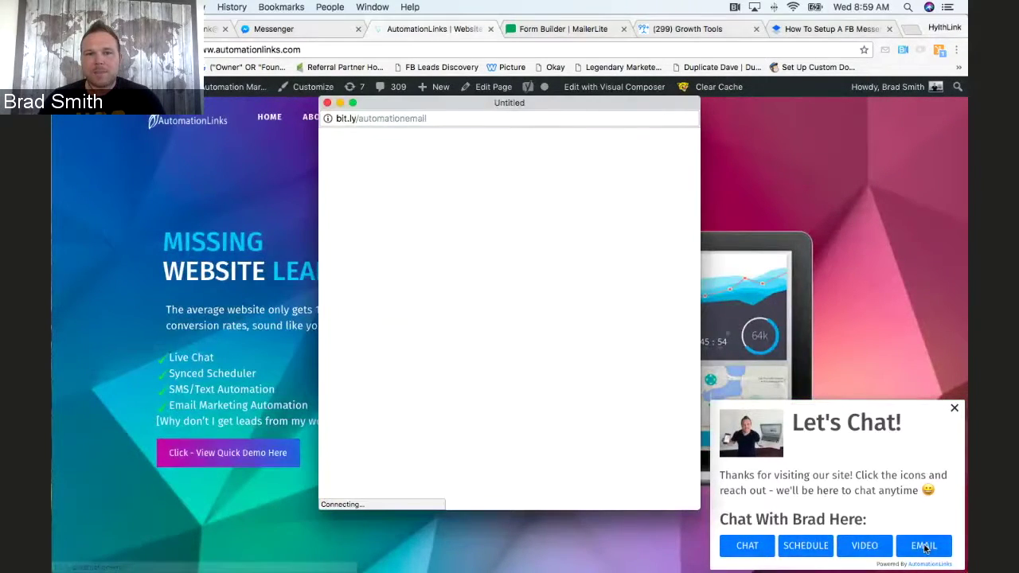
{"action": "left_click", "coordinate": [459, 198]}
{"action": "type", "text": "B"}
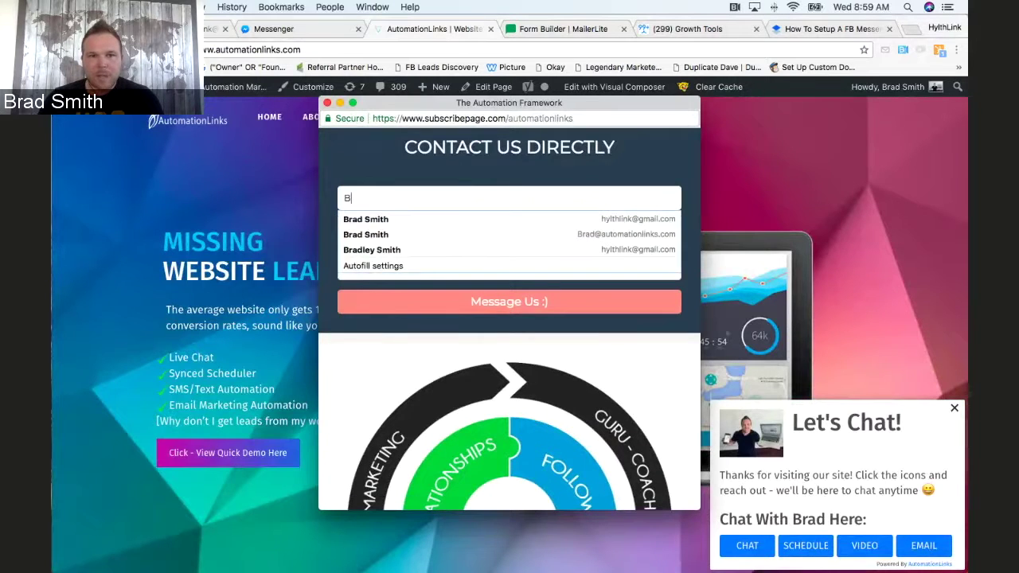
{"action": "left_click", "coordinate": [449, 236]}
{"action": "left_click", "coordinate": [441, 268]}
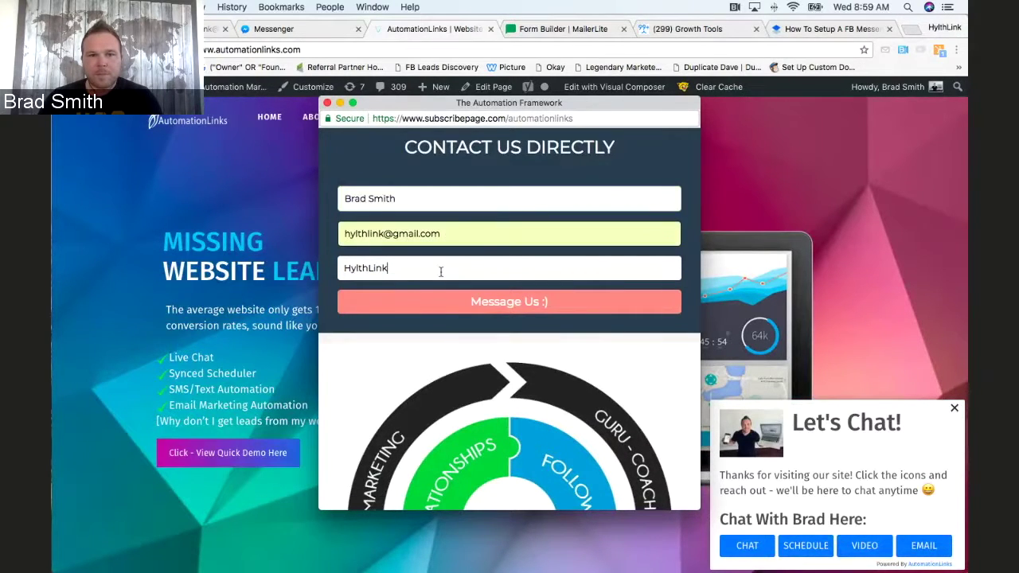
{"action": "double_click", "coordinate": [433, 270]}
{"action": "key", "text": "BackSpace"}
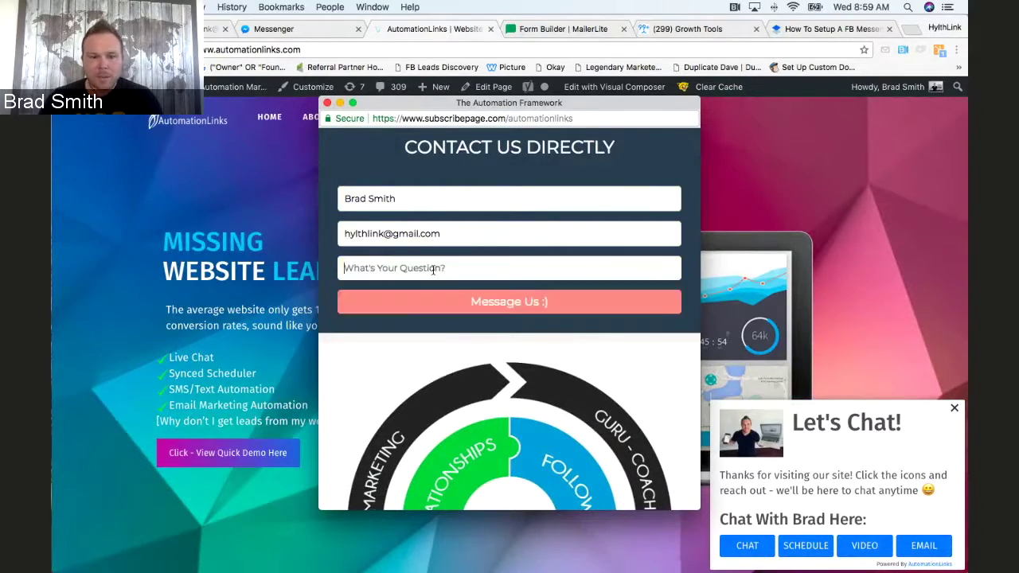
{"action": "type", "text": "I"}
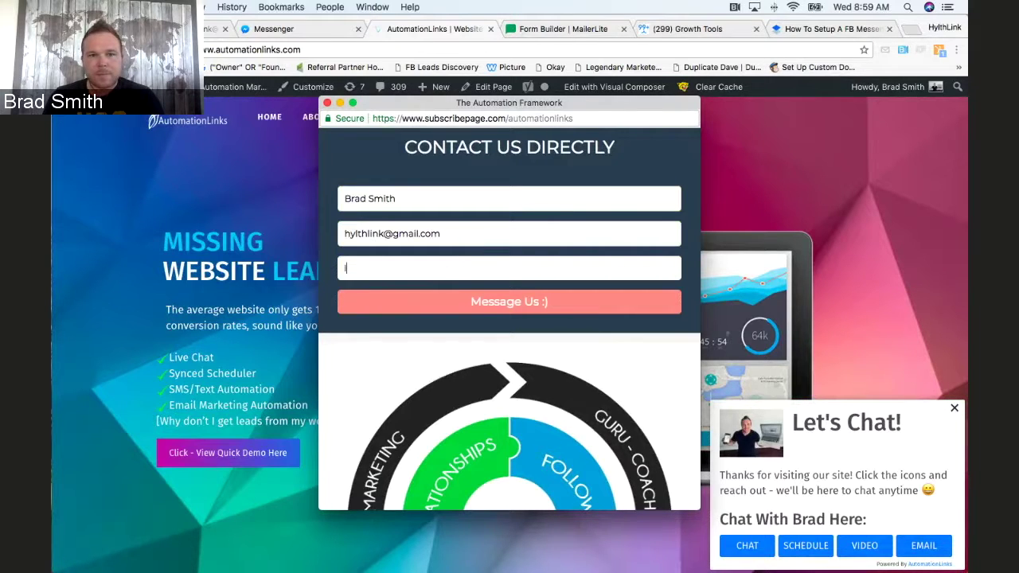
{"action": "type", "text": " need help"}
{"action": "key", "text": "Return"}
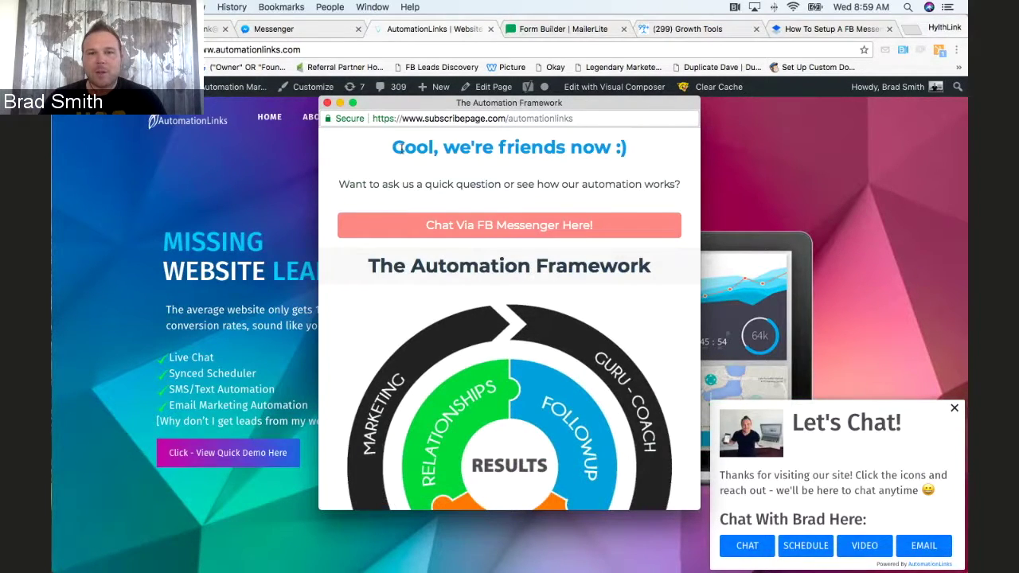
Step: Highlight the thank-you message text and start the 'Chat Via FB Messenger Here!' chat
{"action": "left_click_drag", "start_coordinate": [403, 147], "coordinate": [652, 156]}
{"action": "left_click_drag", "start_coordinate": [426, 185], "coordinate": [544, 186]}
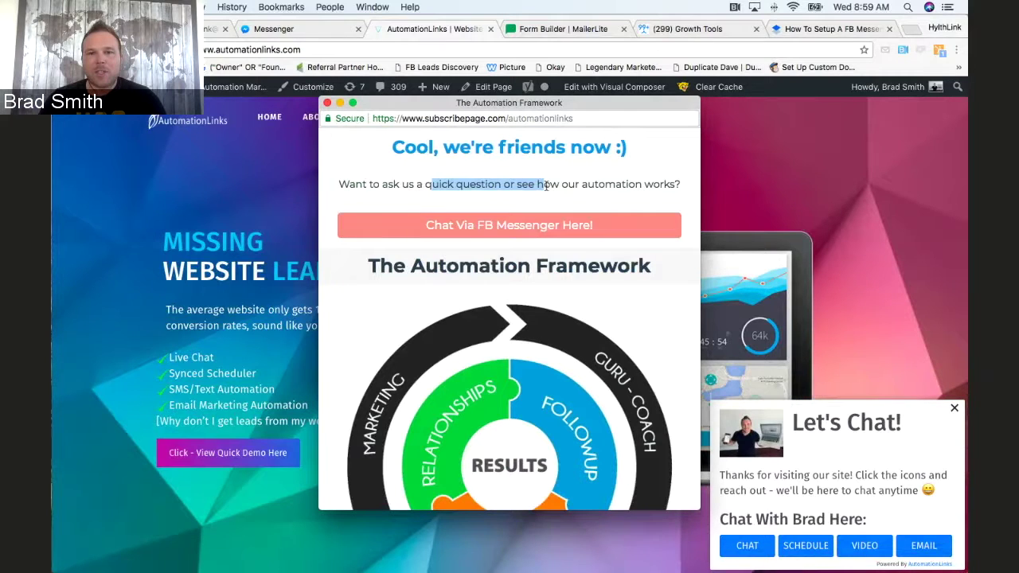
{"action": "left_click", "coordinate": [519, 228]}
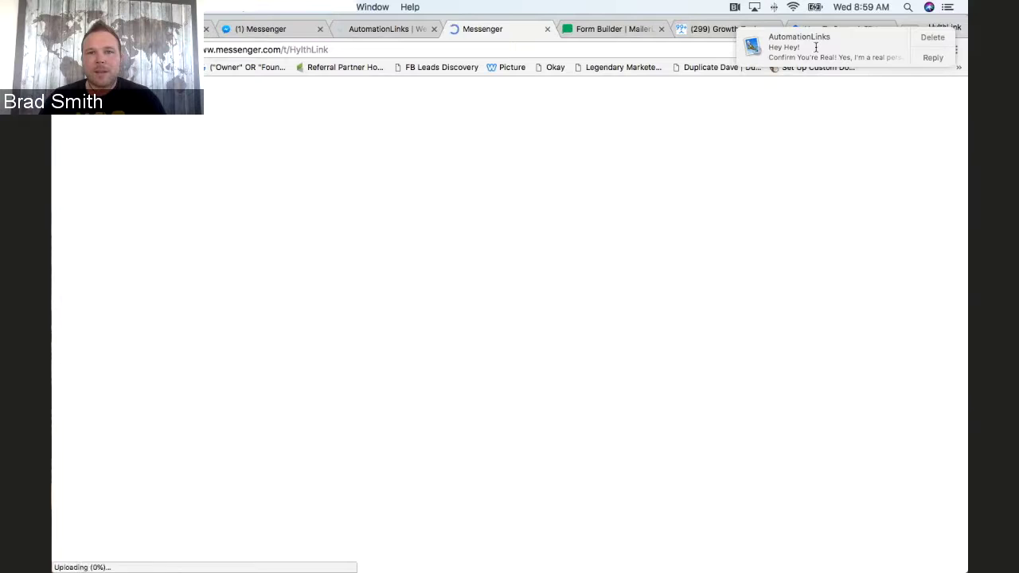
Step: Send HylthLink the Messenger message 'How much is your software'
{"action": "left_click", "coordinate": [296, 29]}
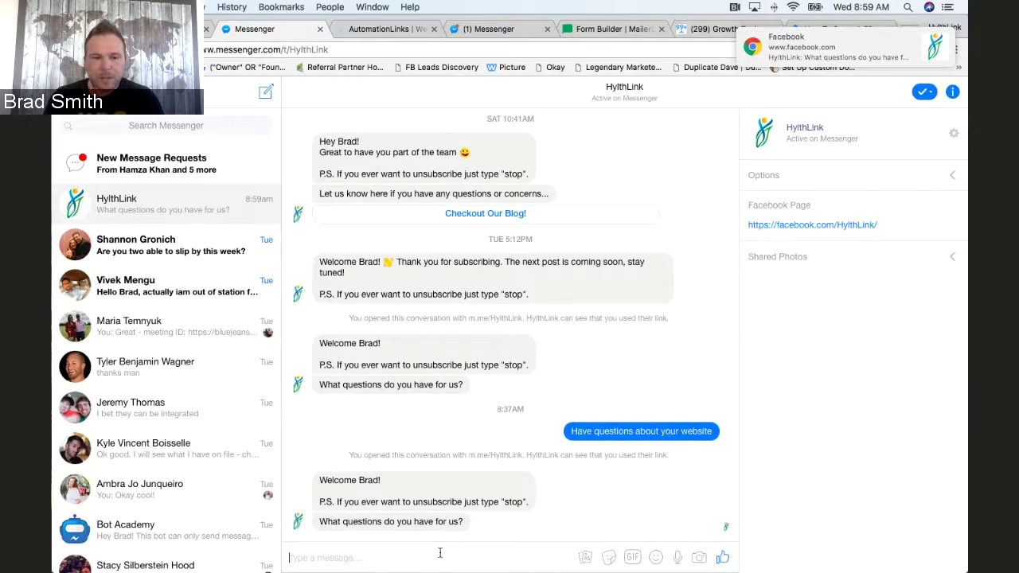
{"action": "type", "text": "Ho"}
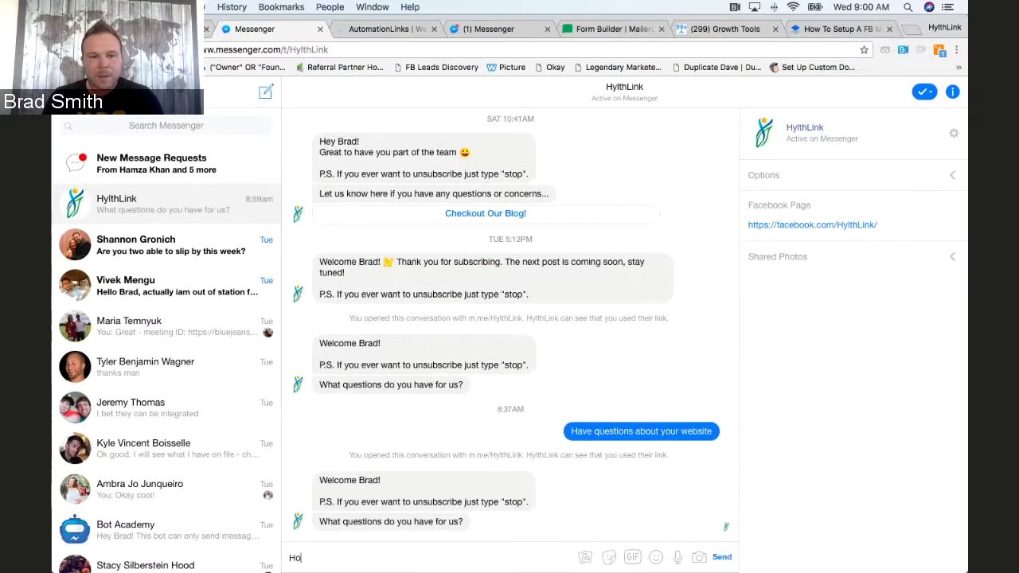
{"action": "type", "text": "w much is you"}
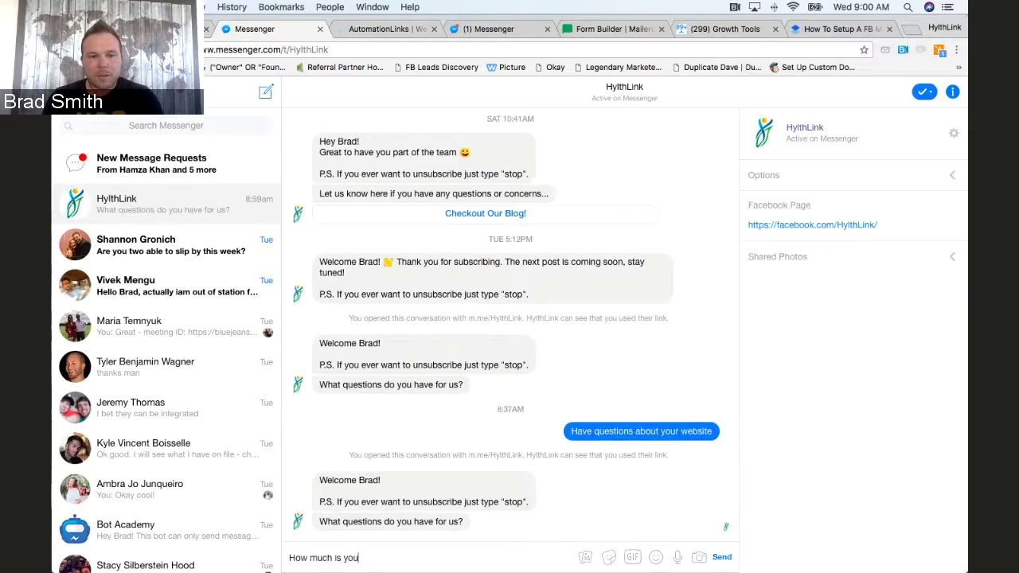
{"action": "type", "text": "r software?"}
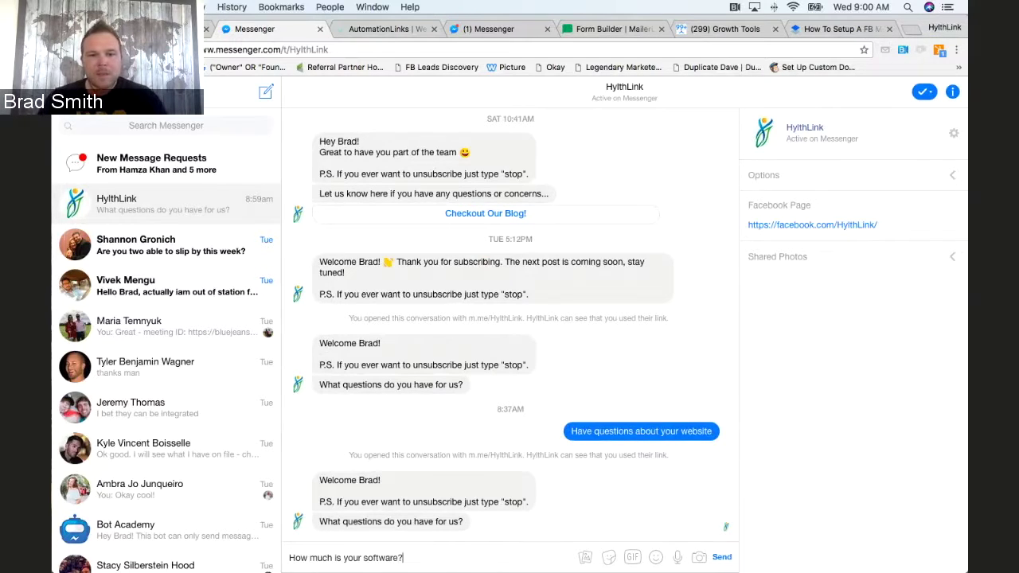
{"action": "key", "text": "Return"}
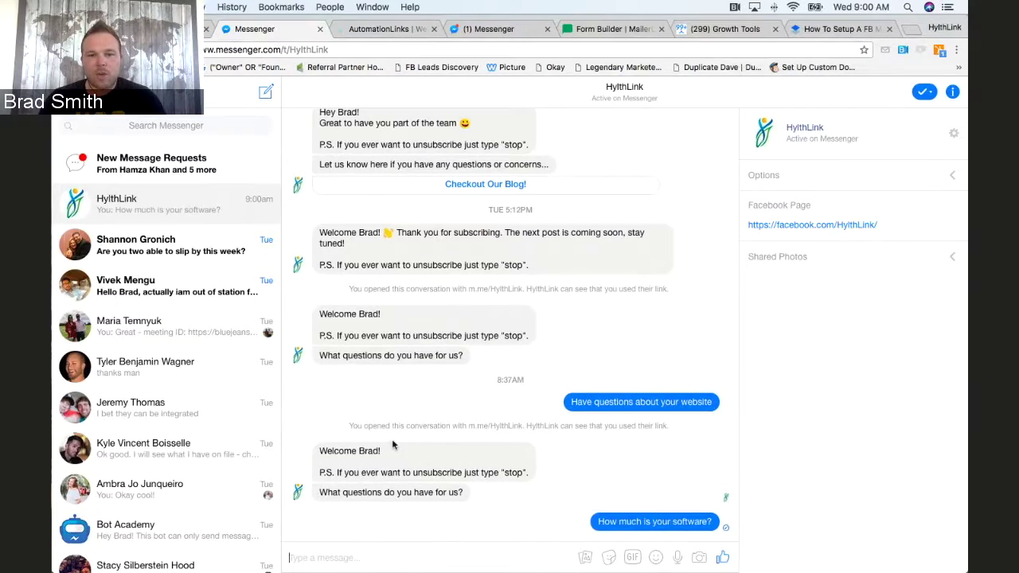
{"action": "left_click", "coordinate": [724, 30]}
Step: Reply 'Checkout the link' to the newest pricing-question conversation in Live Chat
{"action": "left_click", "coordinate": [102, 235]}
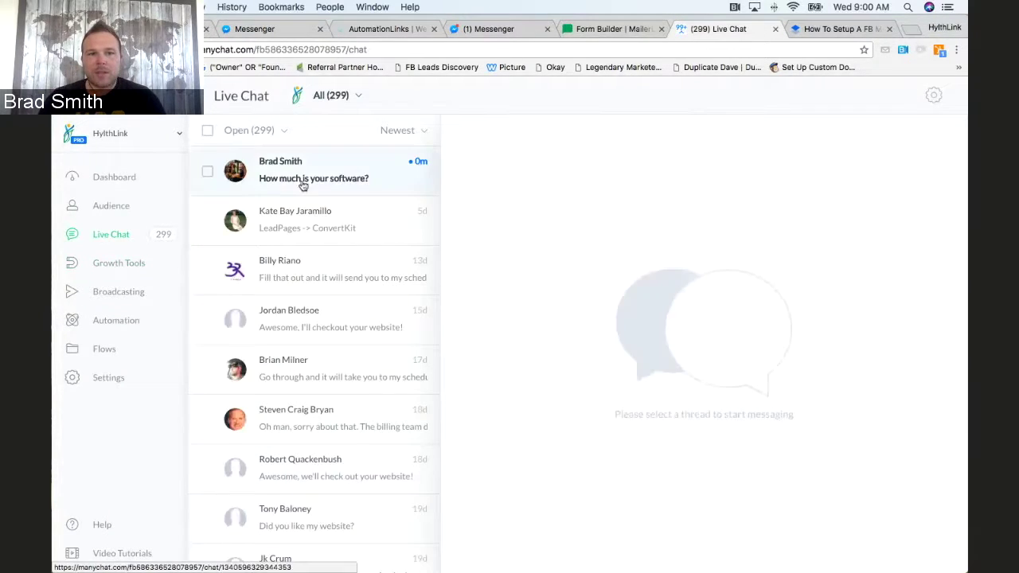
{"action": "left_click", "coordinate": [338, 183]}
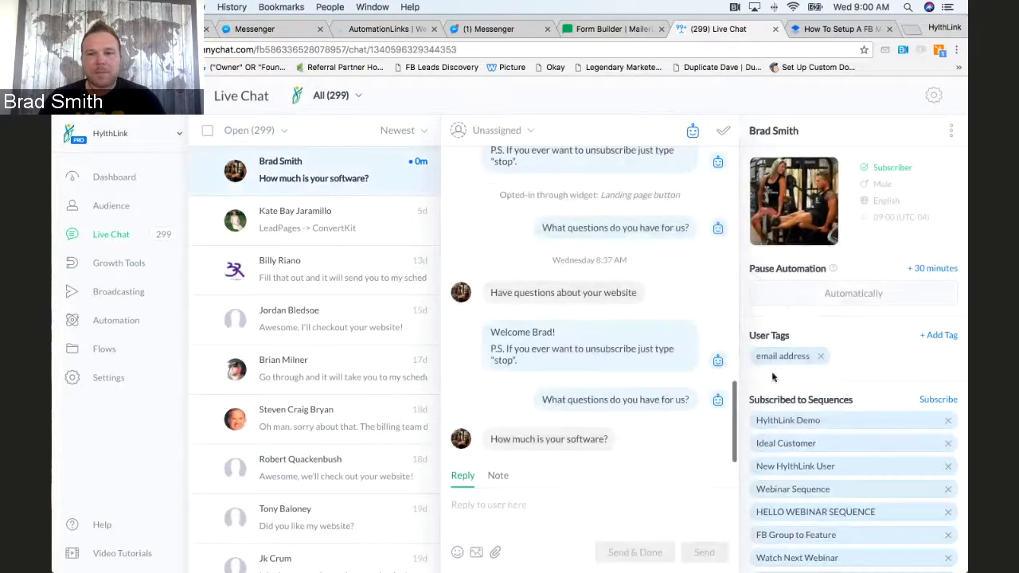
{"action": "scroll", "coordinate": [772, 377], "scroll_direction": "down", "scroll_amount": 3}
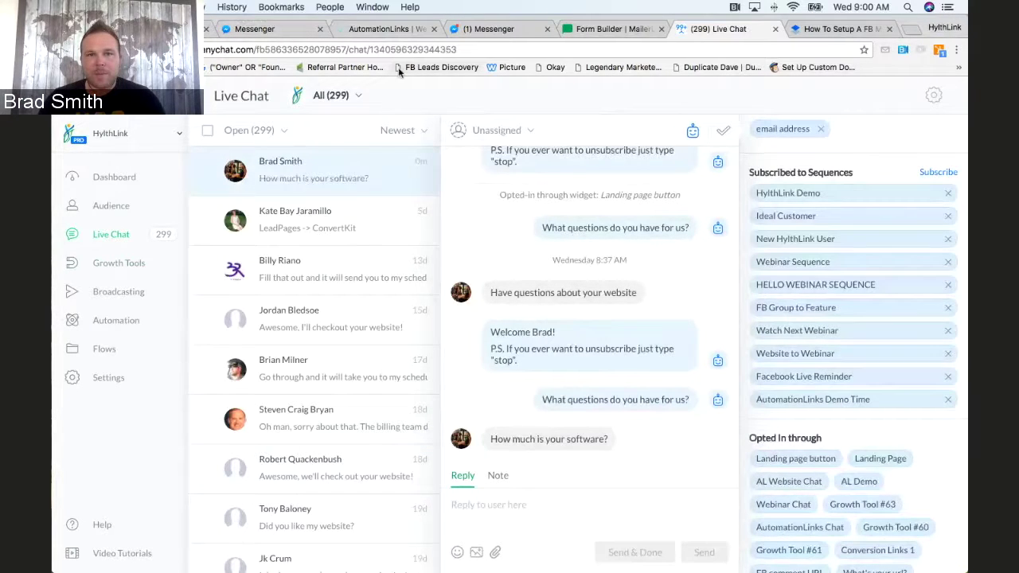
{"action": "type", "text": "Chec"}
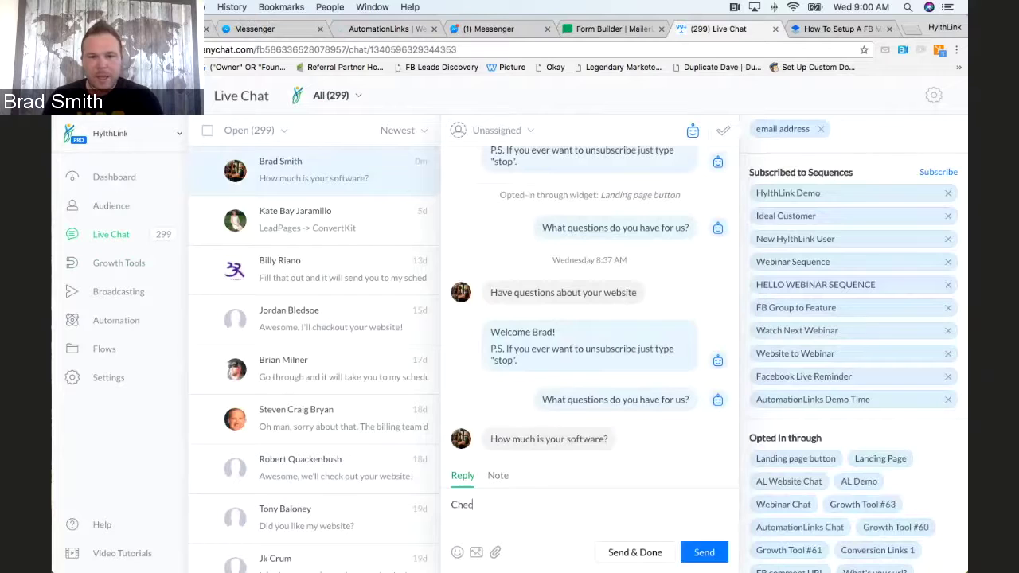
{"action": "type", "text": "kout the link"}
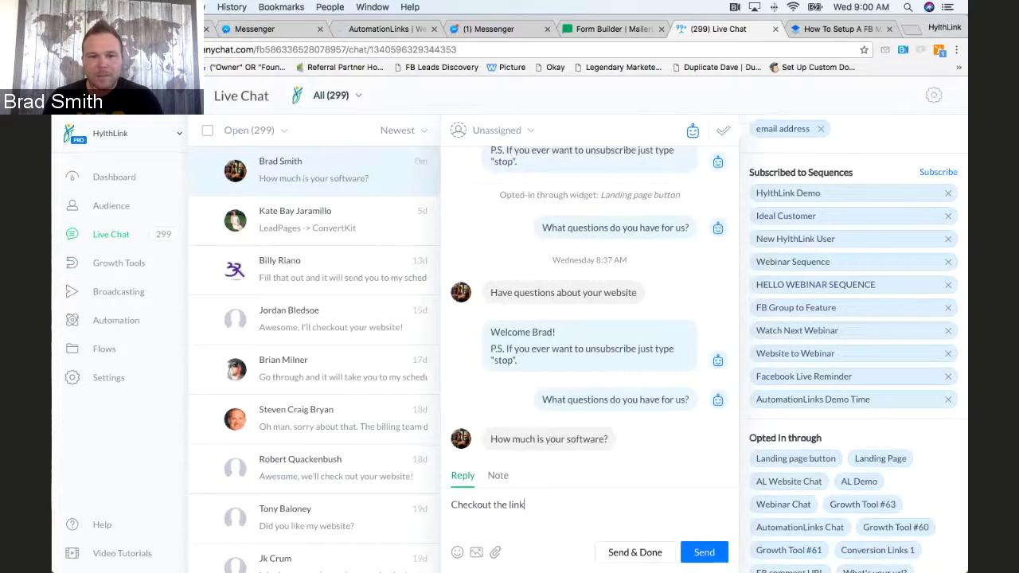
{"action": "key", "text": "Return"}
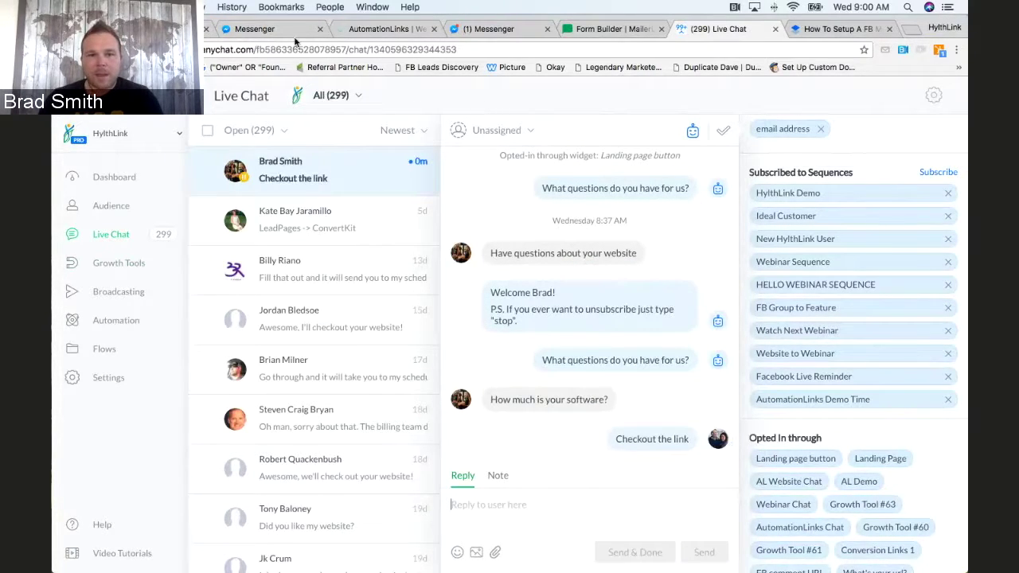
{"action": "left_click", "coordinate": [286, 30]}
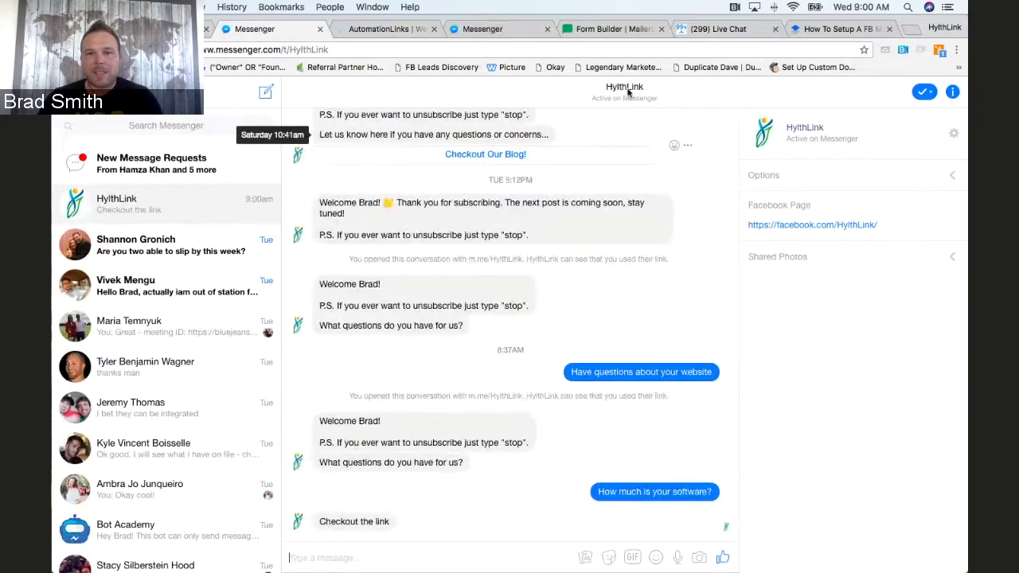
Step: Compare the HylthLink Messenger conversation with ManyChat Live Chat to confirm 'Checkout the link' arrived
{"action": "left_click", "coordinate": [716, 29]}
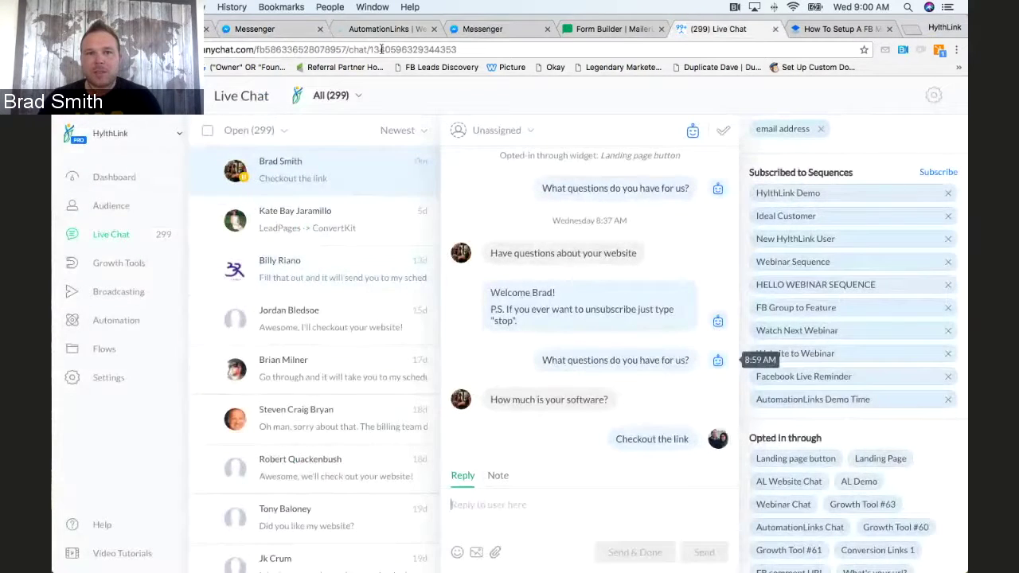
{"action": "left_click", "coordinate": [255, 29]}
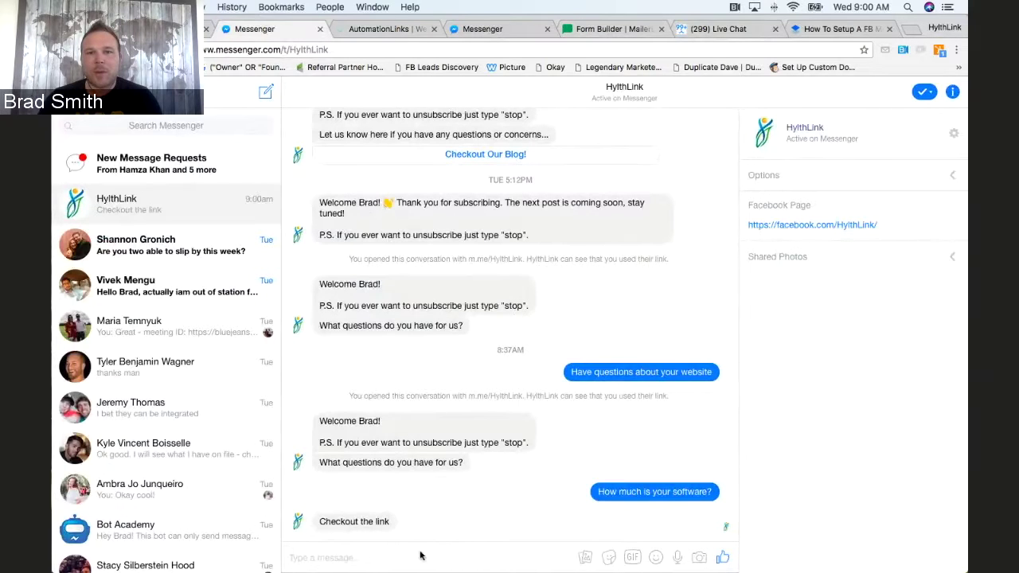
{"action": "left_click", "coordinate": [715, 29]}
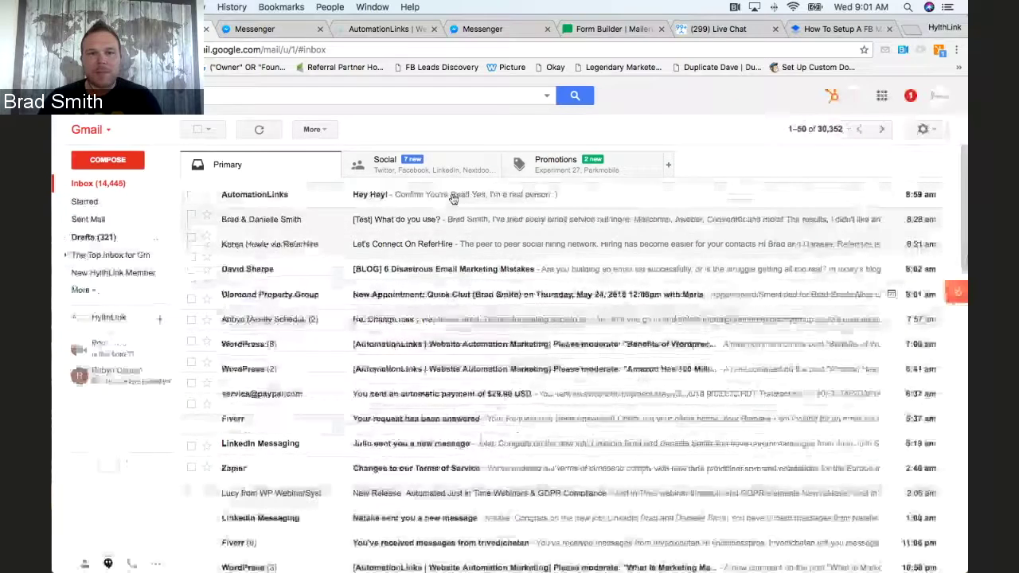
Step: Confirm via 'Yes, I'm a real person :)' in the 'Hey Hey!' email, then follow 'Click Me, I'm Awesome!' into Messenger
{"action": "left_click", "coordinate": [454, 198]}
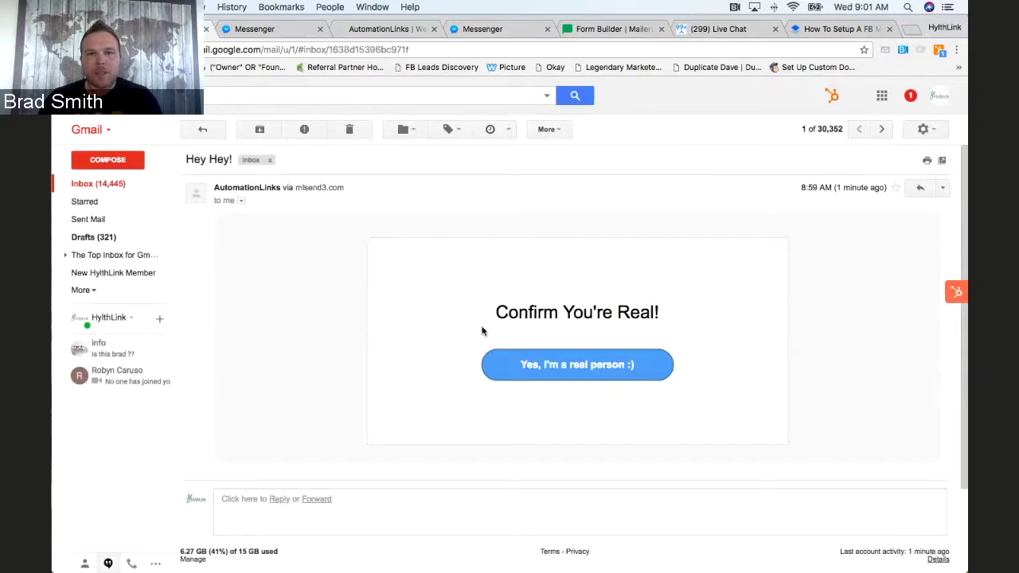
{"action": "left_click", "coordinate": [598, 379]}
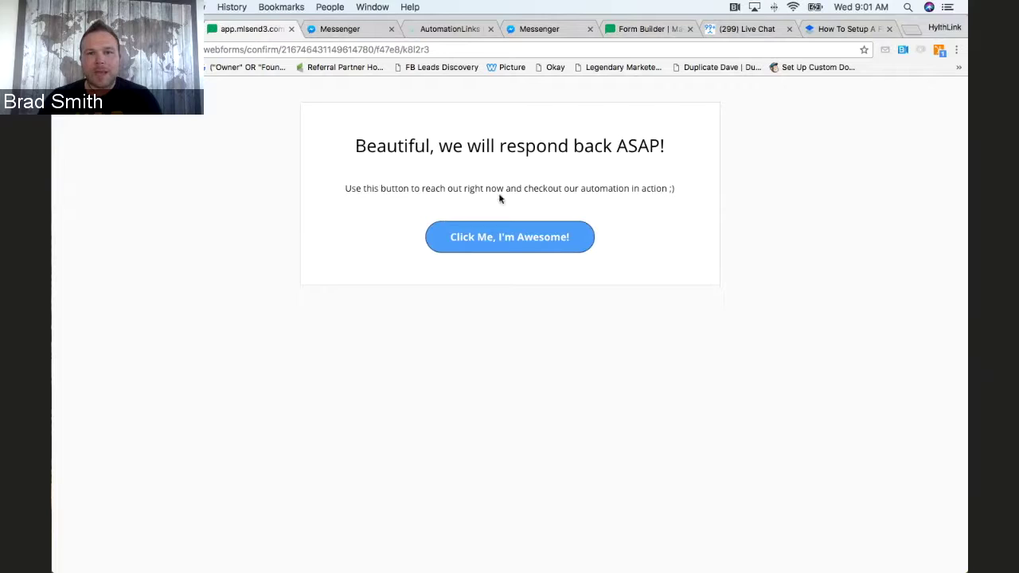
{"action": "left_click_drag", "start_coordinate": [372, 188], "coordinate": [681, 188]}
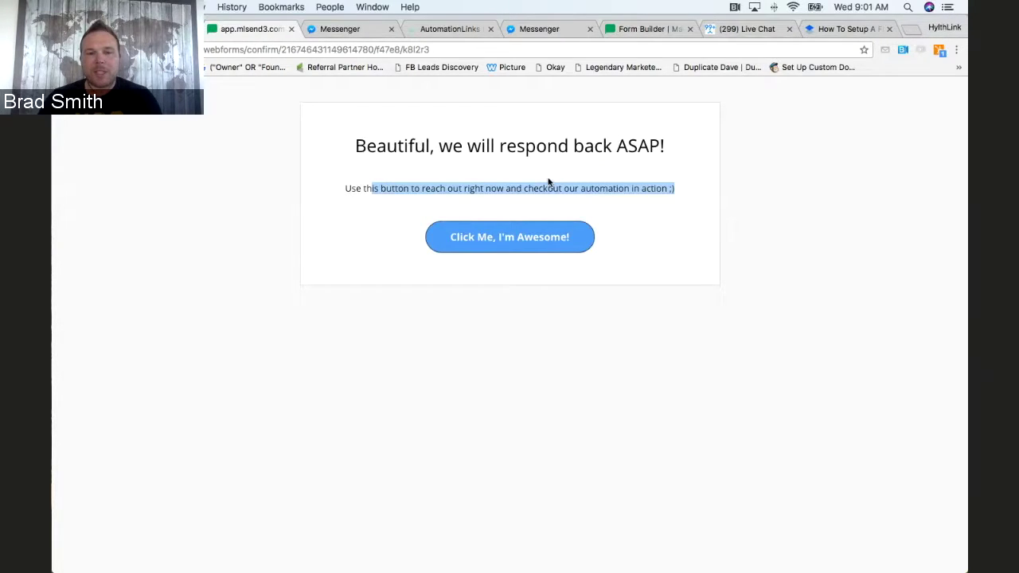
{"action": "left_click", "coordinate": [499, 237]}
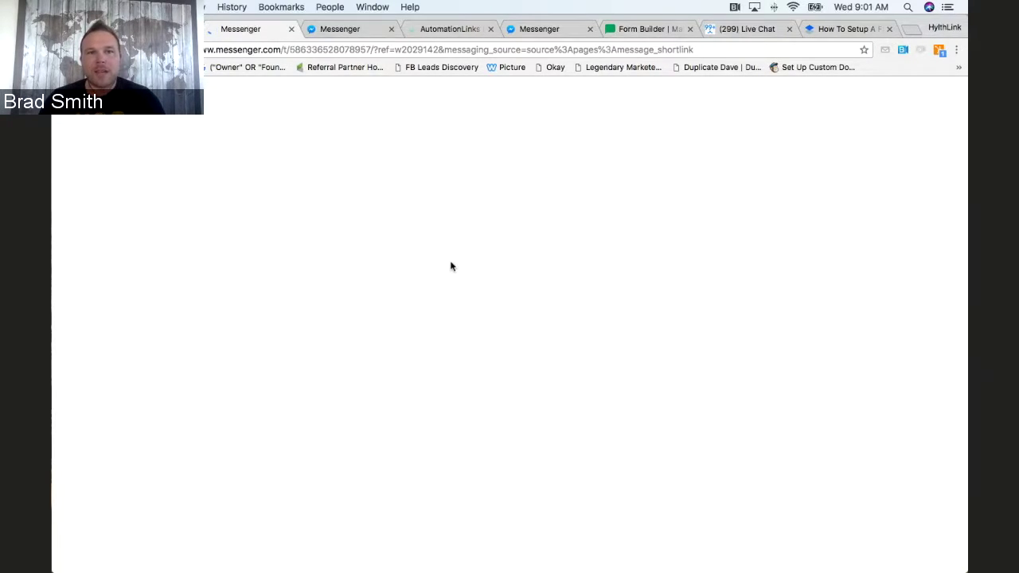
Step: View HylthLink's automated welcome question in Messenger, then check ManyChat's dashboard showing 252 active subscribers
{"action": "left_click", "coordinate": [357, 30]}
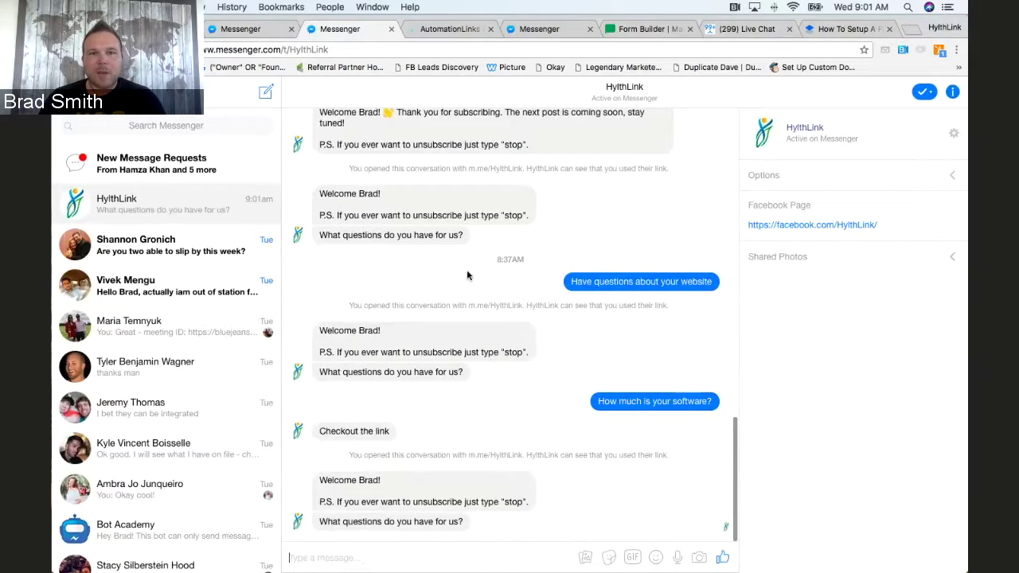
{"action": "left_click", "coordinate": [744, 30]}
{"action": "left_click", "coordinate": [111, 177]}
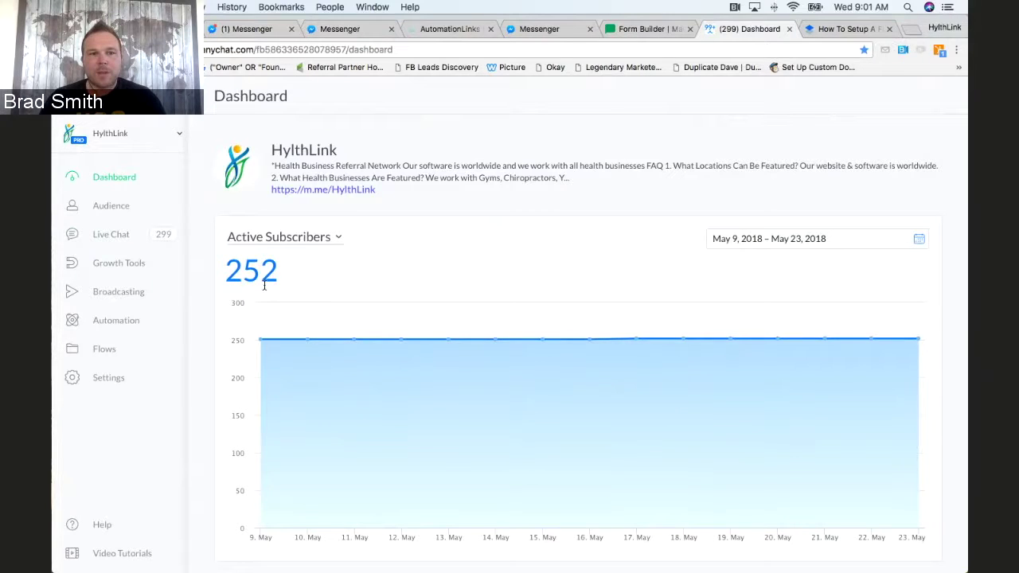
Step: Browse the ManyChat Broadcasts page's drafts, scheduled posts and sent history with read and click rates
{"action": "left_click", "coordinate": [123, 263]}
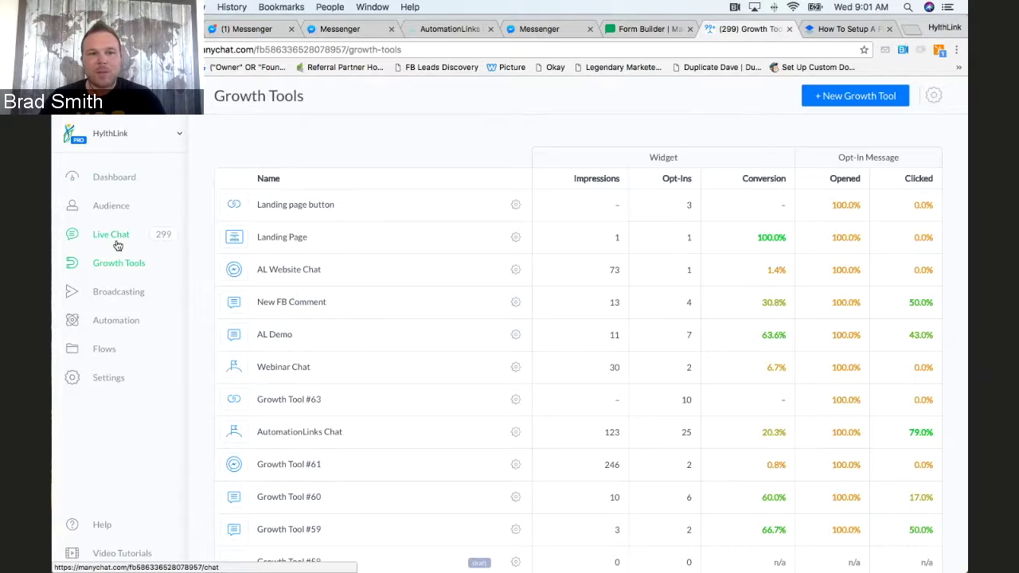
{"action": "left_click", "coordinate": [111, 177]}
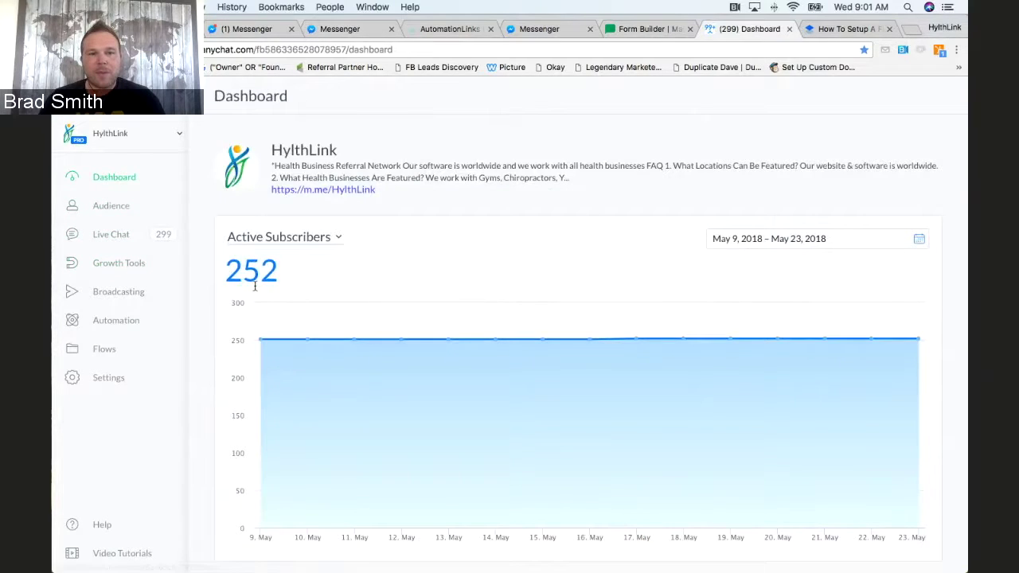
{"action": "left_click", "coordinate": [103, 295]}
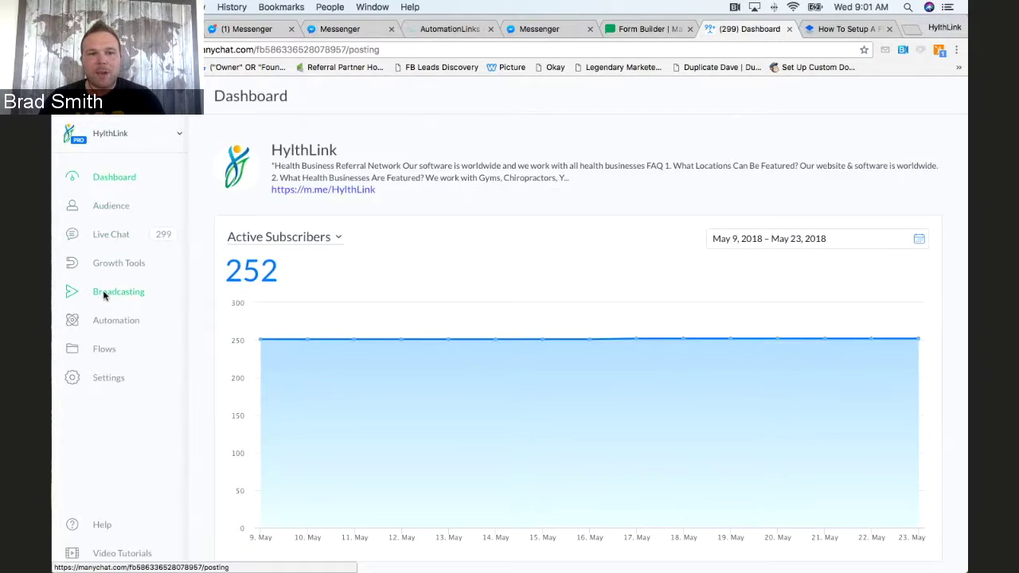
{"action": "scroll", "coordinate": [728, 371], "scroll_direction": "down", "scroll_amount": 3}
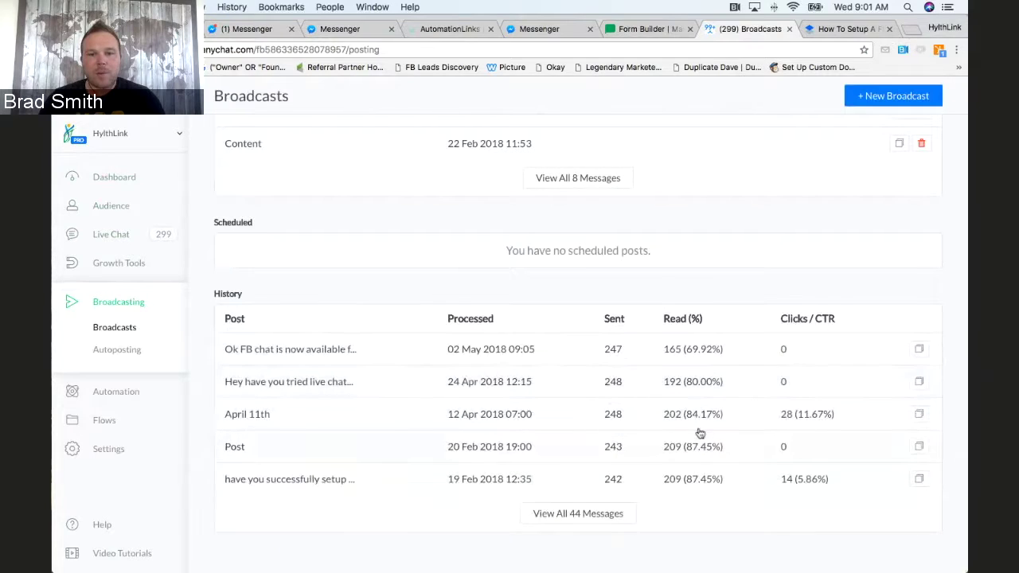
{"action": "scroll", "coordinate": [374, 326], "scroll_direction": "up", "scroll_amount": 3}
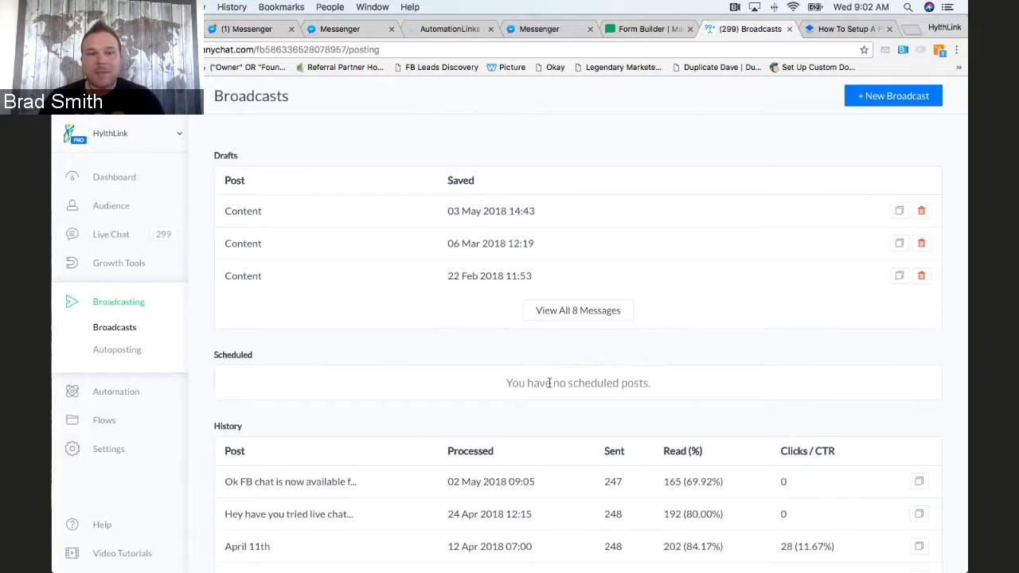
{"action": "scroll", "coordinate": [422, 378], "scroll_direction": "down", "scroll_amount": 1}
{"action": "scroll", "coordinate": [422, 378], "scroll_direction": "down", "scroll_amount": 3}
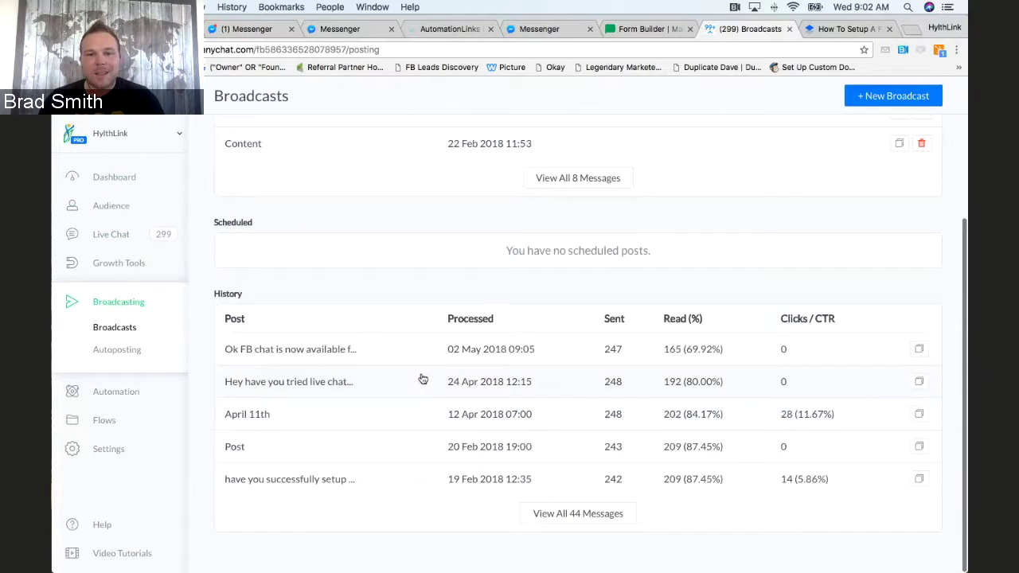